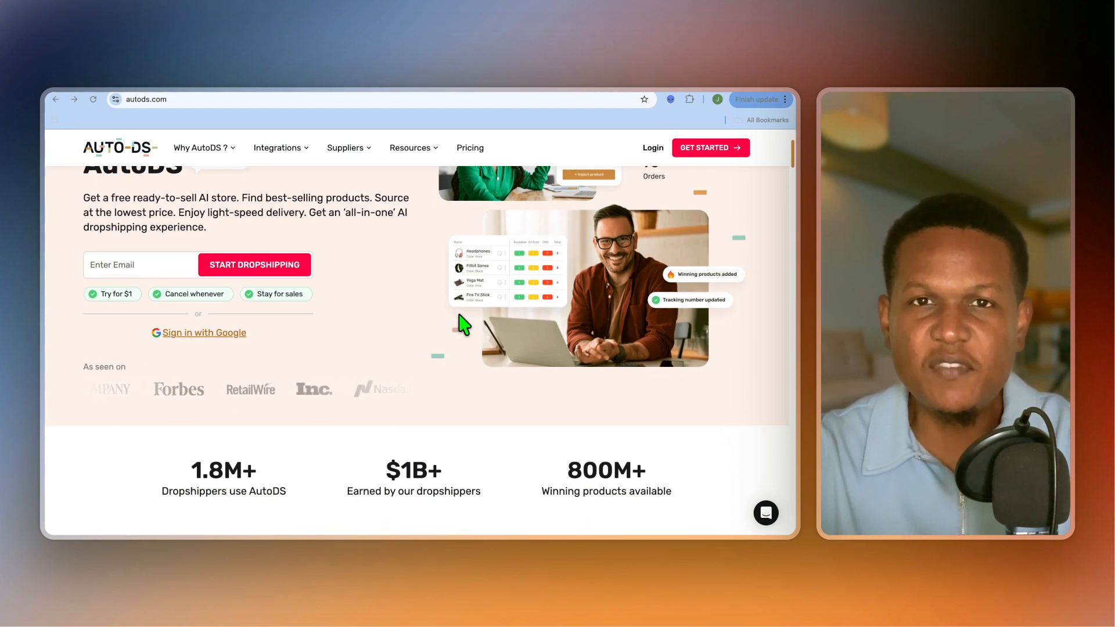
- Look through the AutoDS homepage, examining its usage figures and the steps under "How does AutoDS work?"
scroll(459, 316, "down", 1)
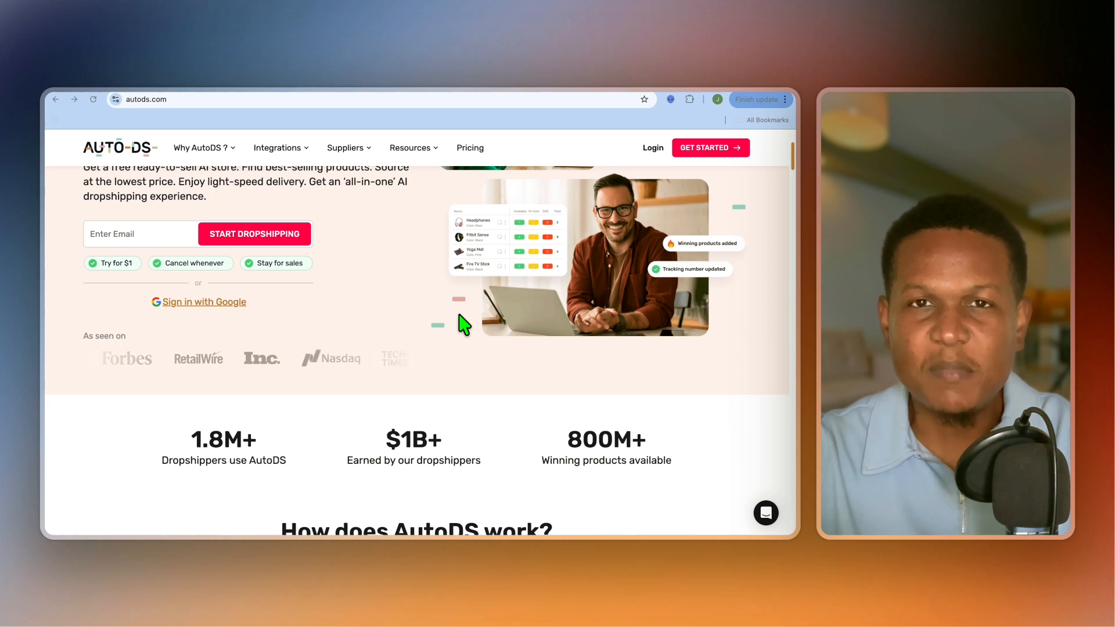
scroll(464, 325, "down", 5)
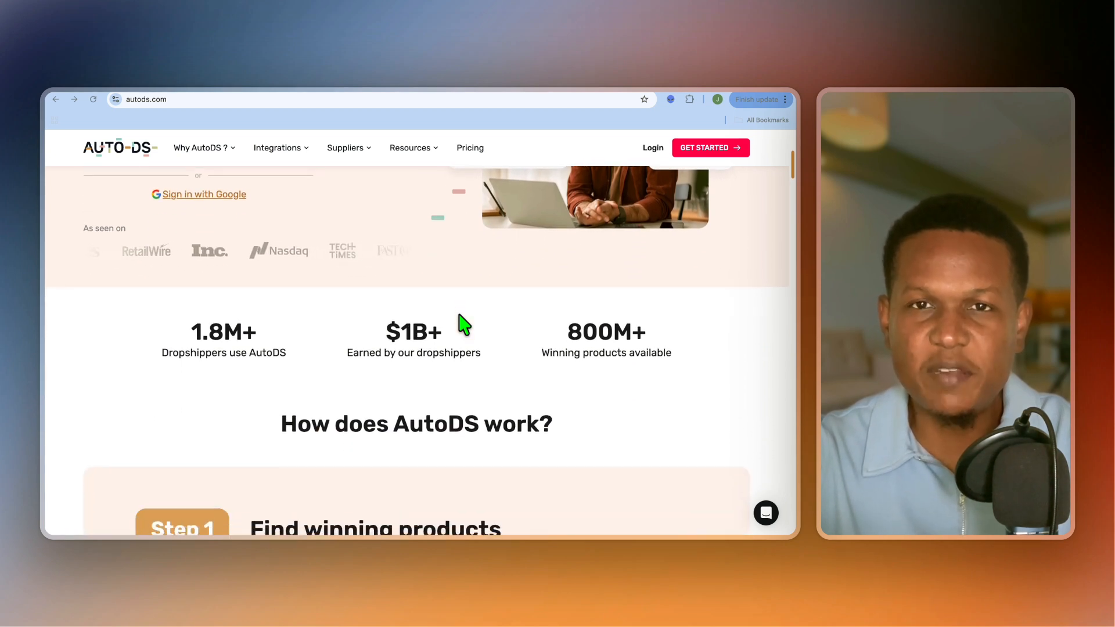
scroll(465, 325, "down", 1)
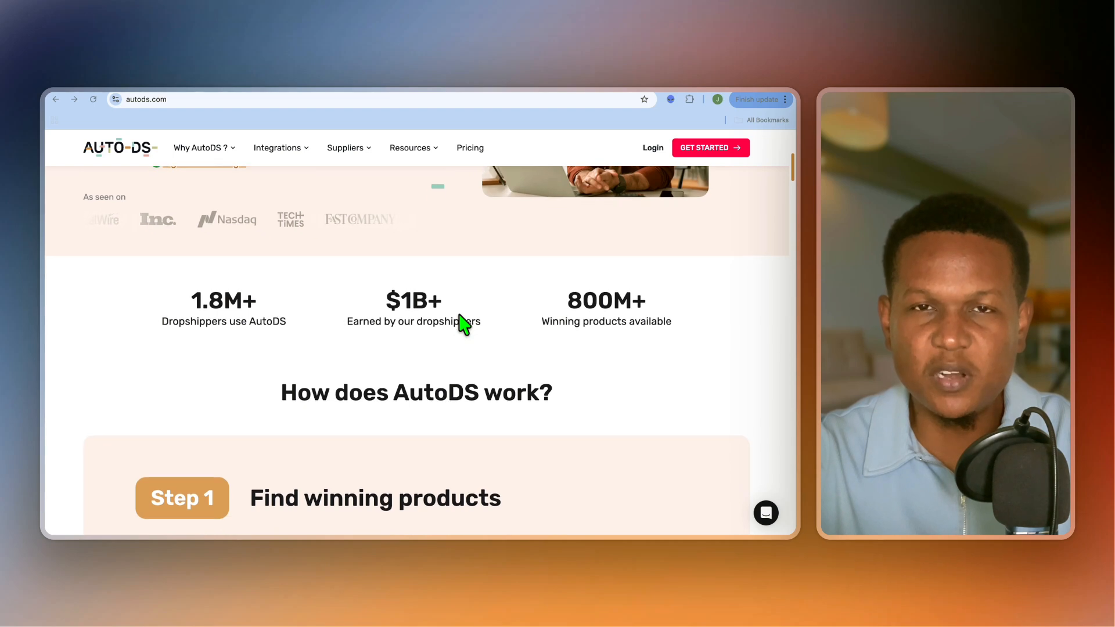
scroll(464, 326, "down", 2)
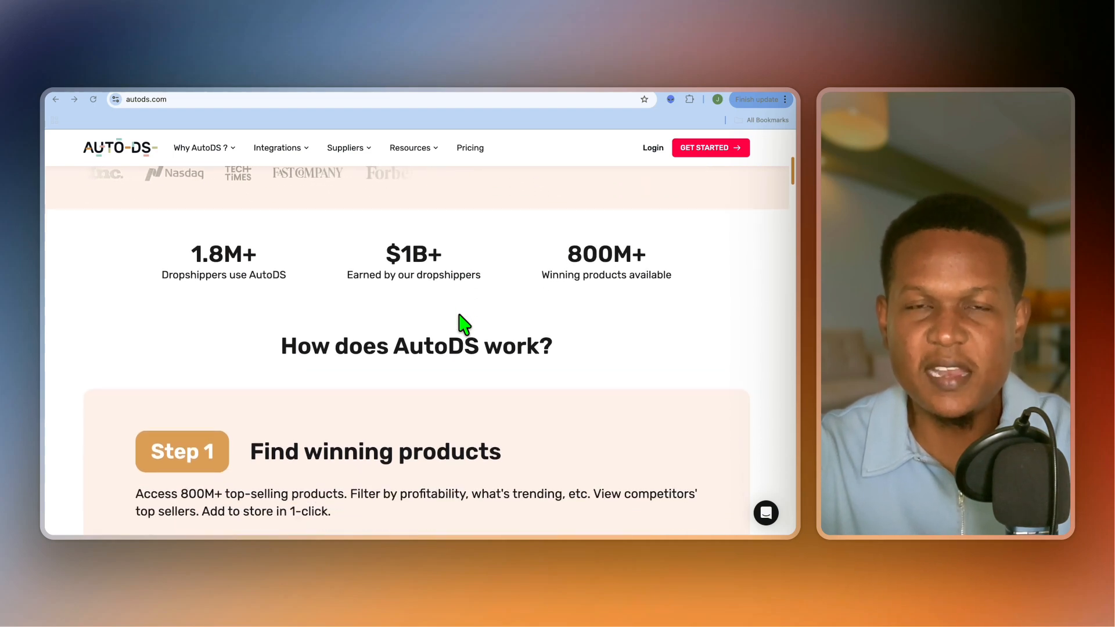
scroll(464, 325, "down", 1)
scroll(464, 325, "down", 1)
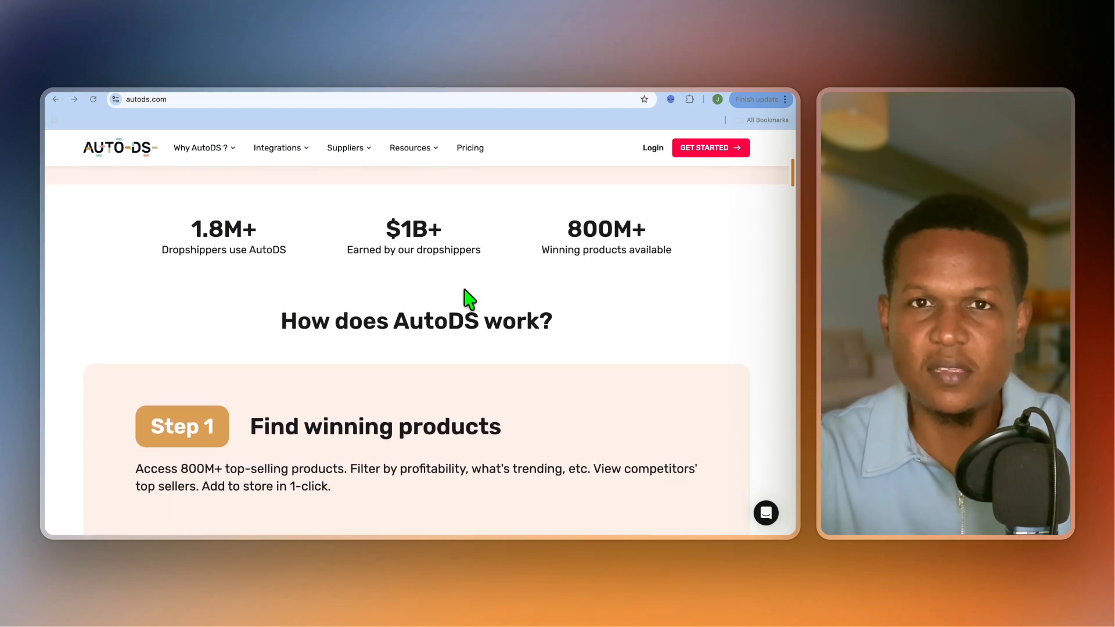
scroll(468, 365, "down", 1)
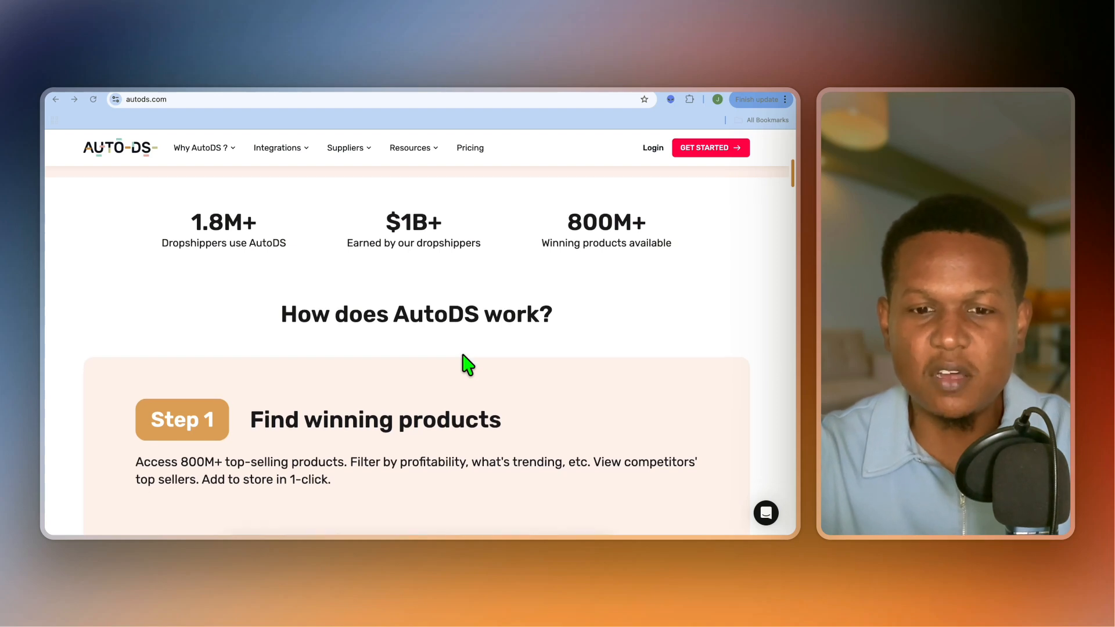
scroll(465, 361, "down", 5)
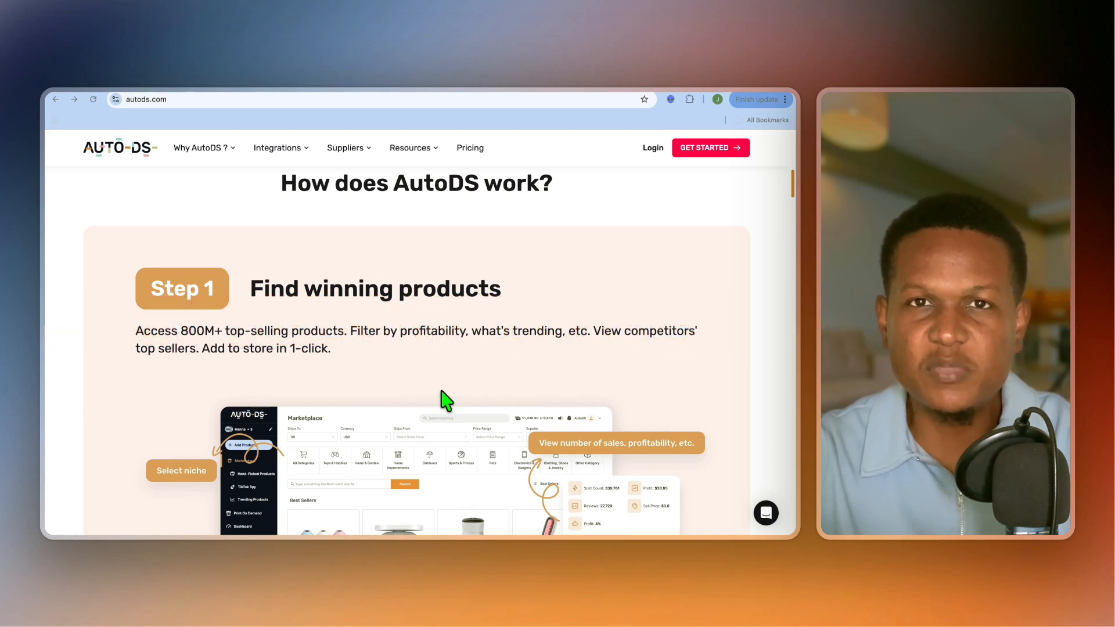
scroll(446, 401, "down", 4)
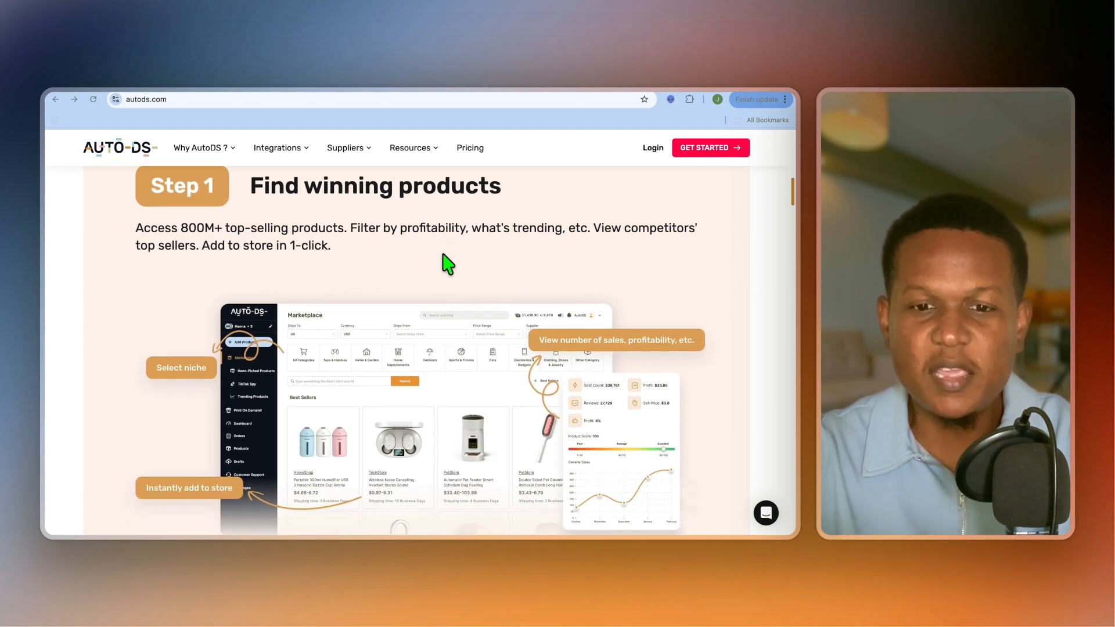
scroll(424, 362, "down", 6)
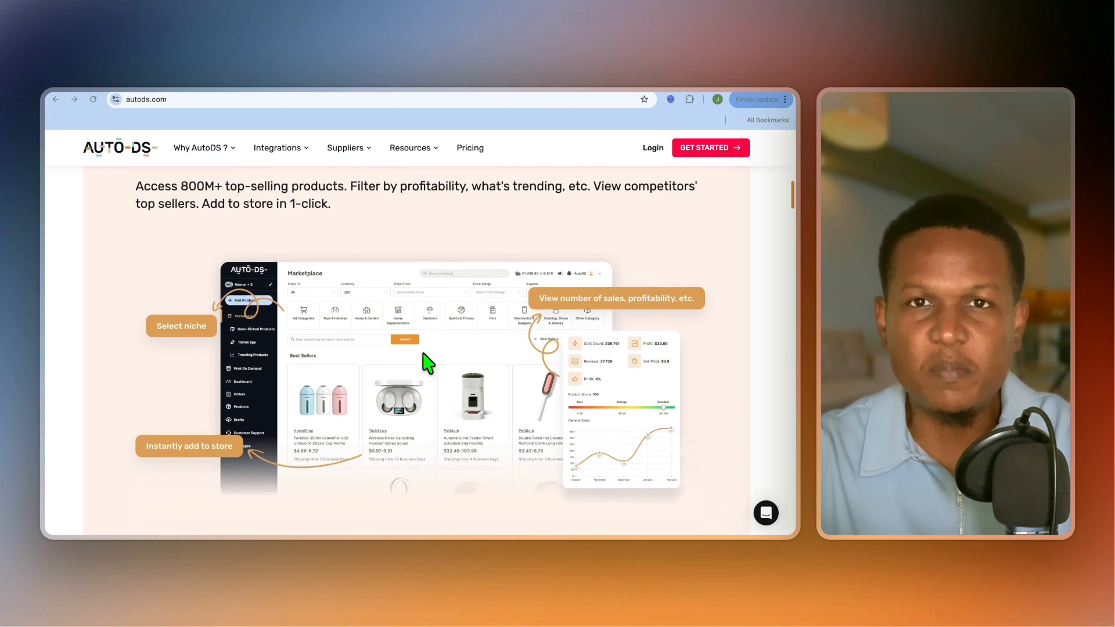
scroll(428, 364, "down", 1)
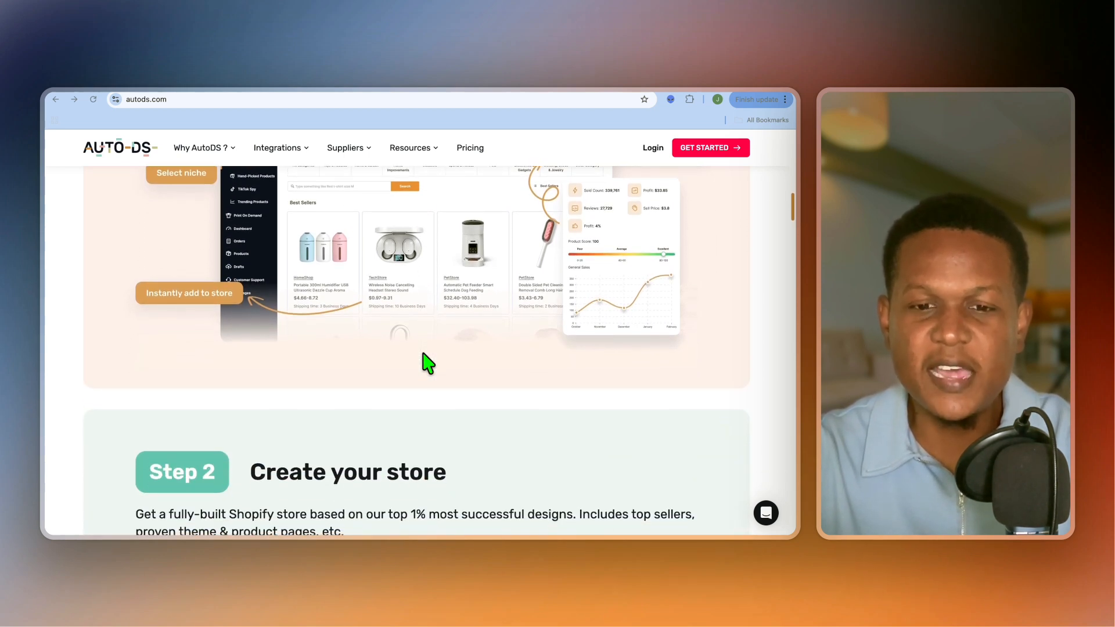
scroll(428, 364, "down", 1)
scroll(428, 364, "down", 5)
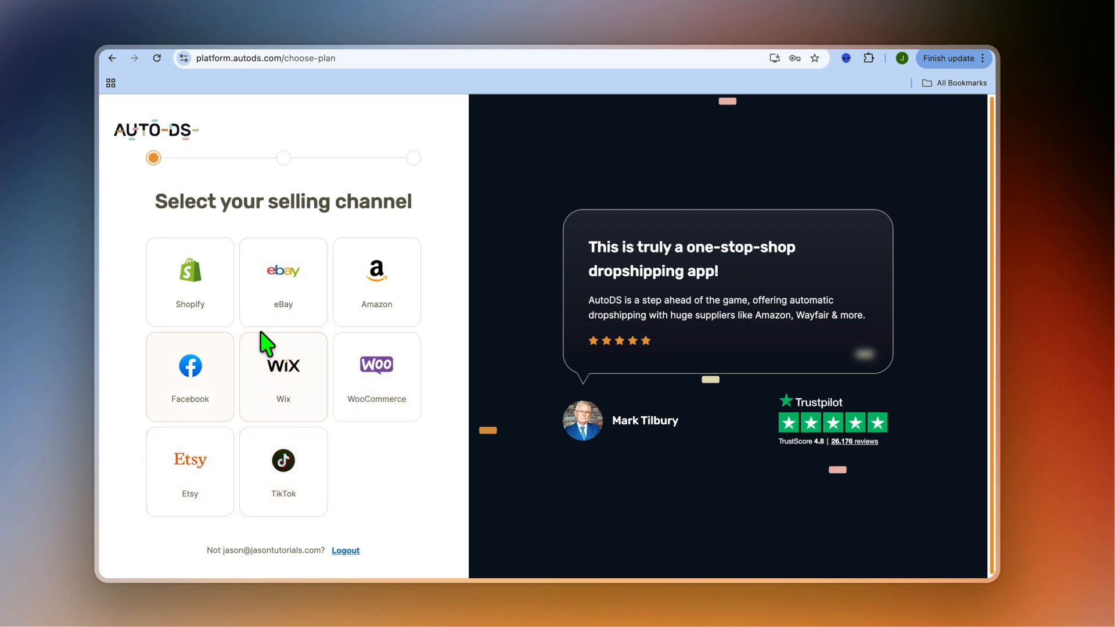
- Choose Shopify as the selling channel and start the Import 200 package for $0.99 with monthly billing
left_click(190, 281)
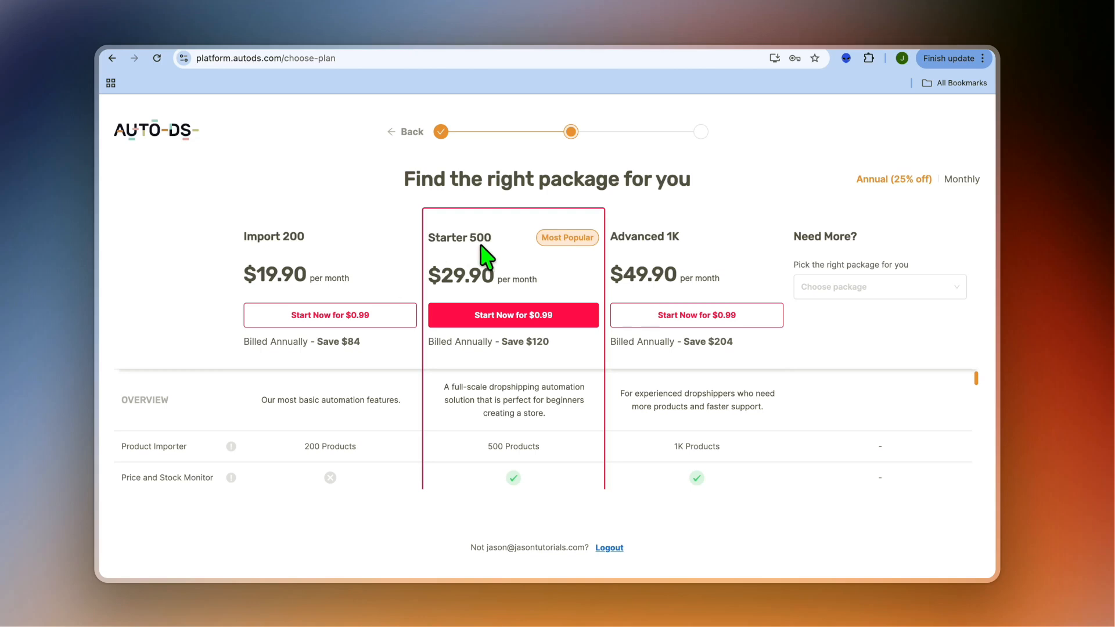
left_click(962, 180)
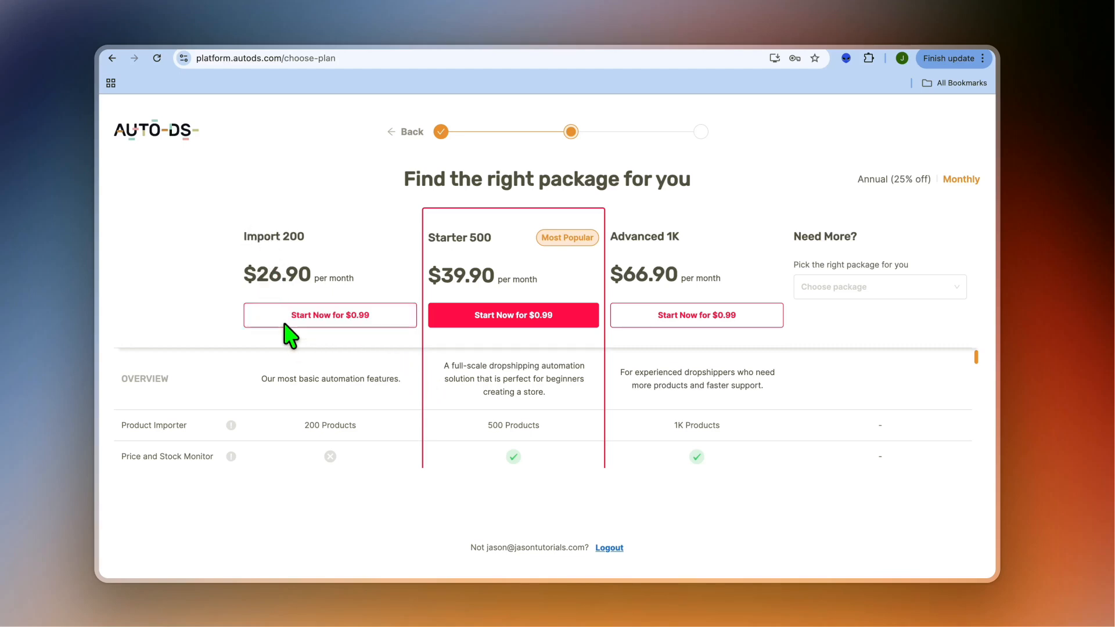
left_click(314, 320)
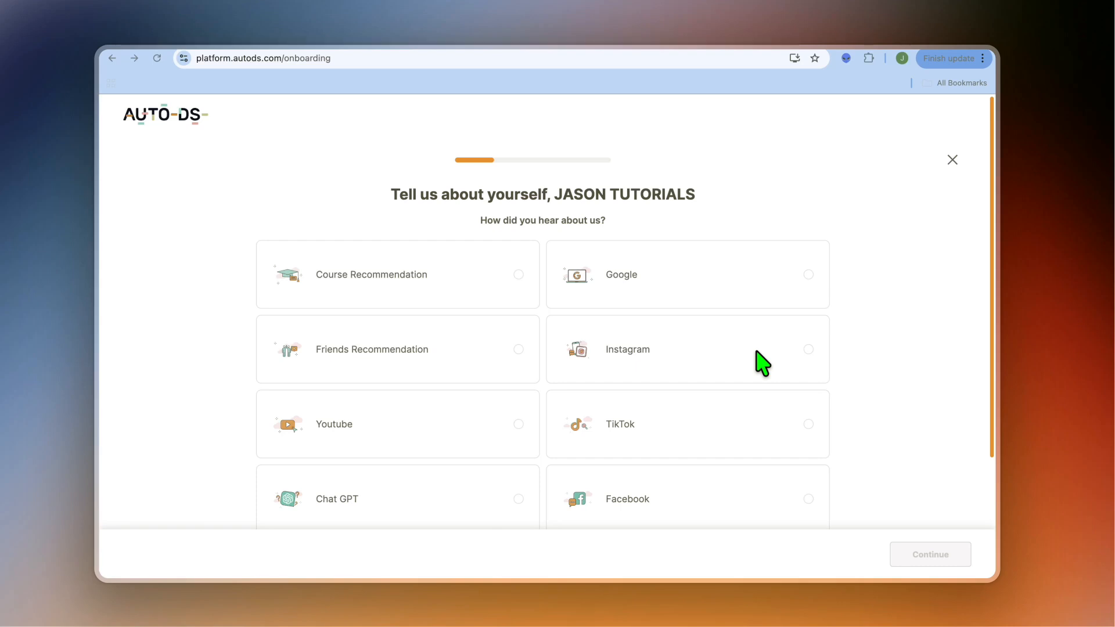
- Answer the onboarding question about how you heard about AutoDS with Google and continue
scroll(762, 363, "down", 1)
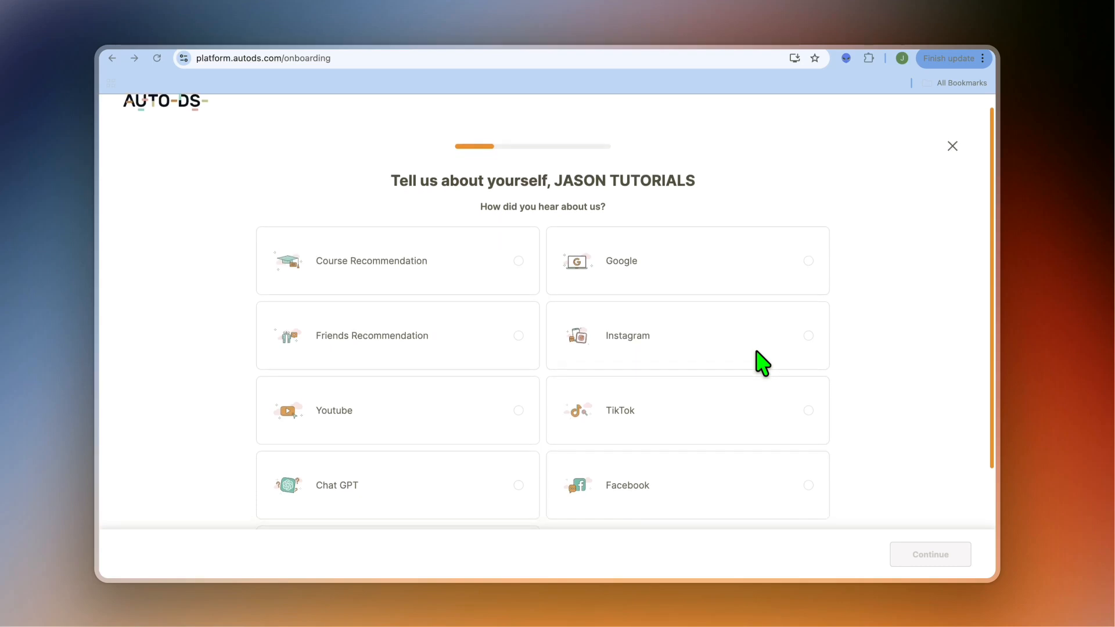
scroll(763, 363, "down", 2)
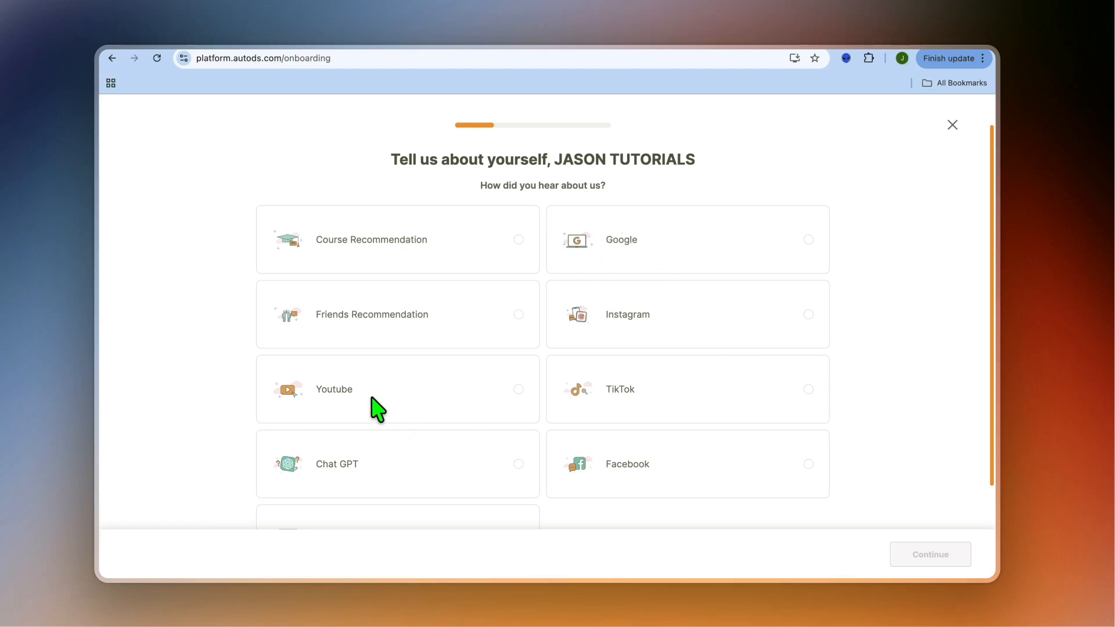
left_click(373, 403)
left_click(383, 401)
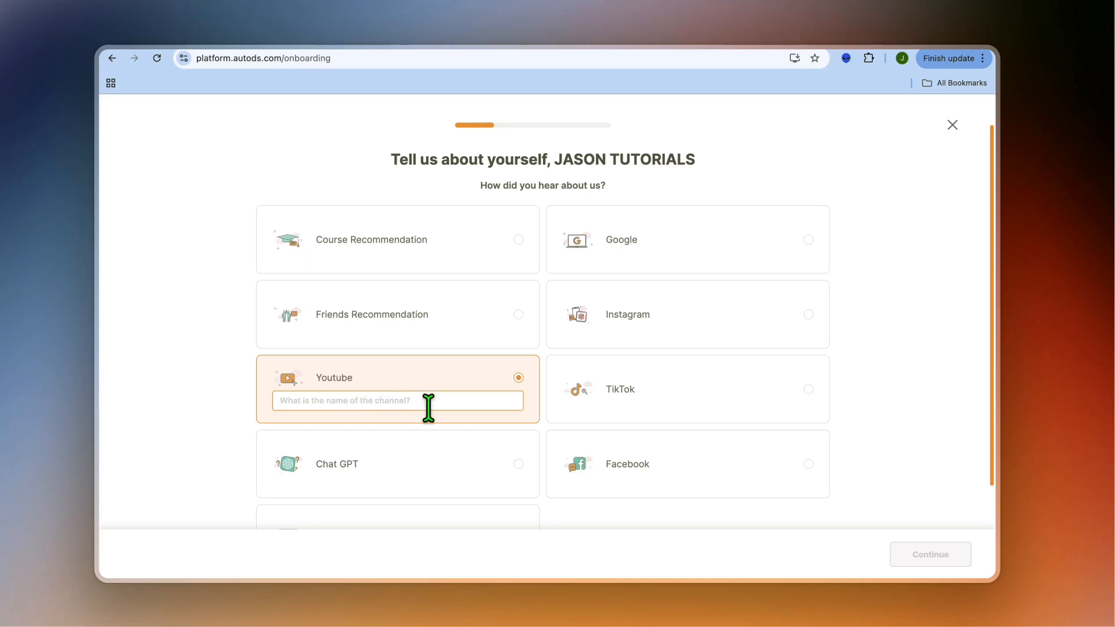
left_click(585, 253)
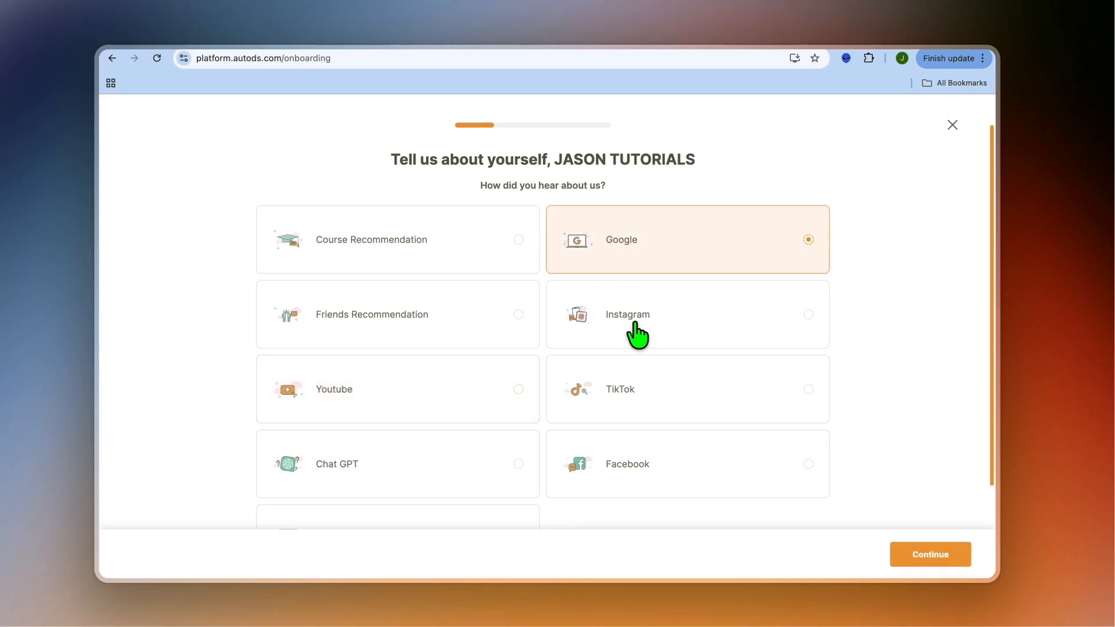
scroll(636, 349, "down", 2)
left_click(936, 555)
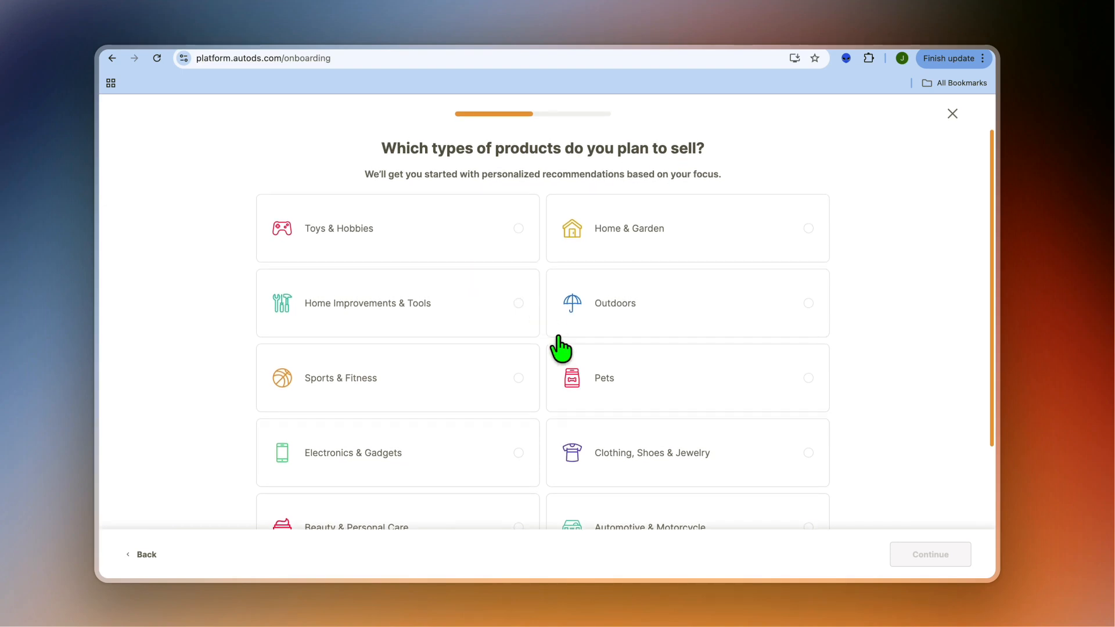
- Choose Electronics & Gadgets as the type of products to sell and continue
scroll(559, 349, "down", 3)
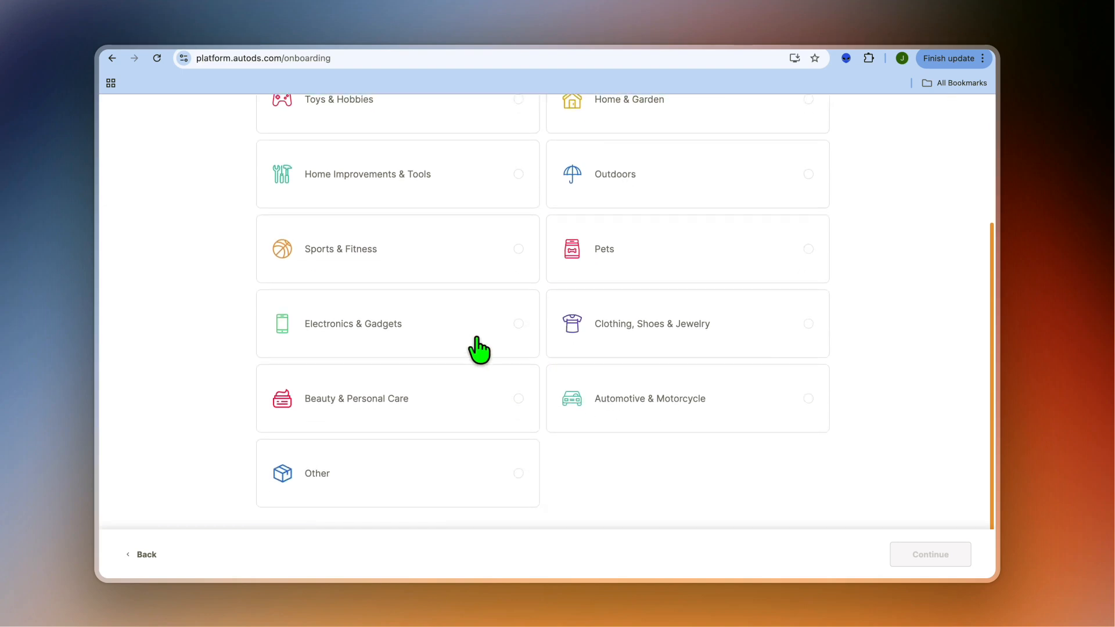
left_click(397, 336)
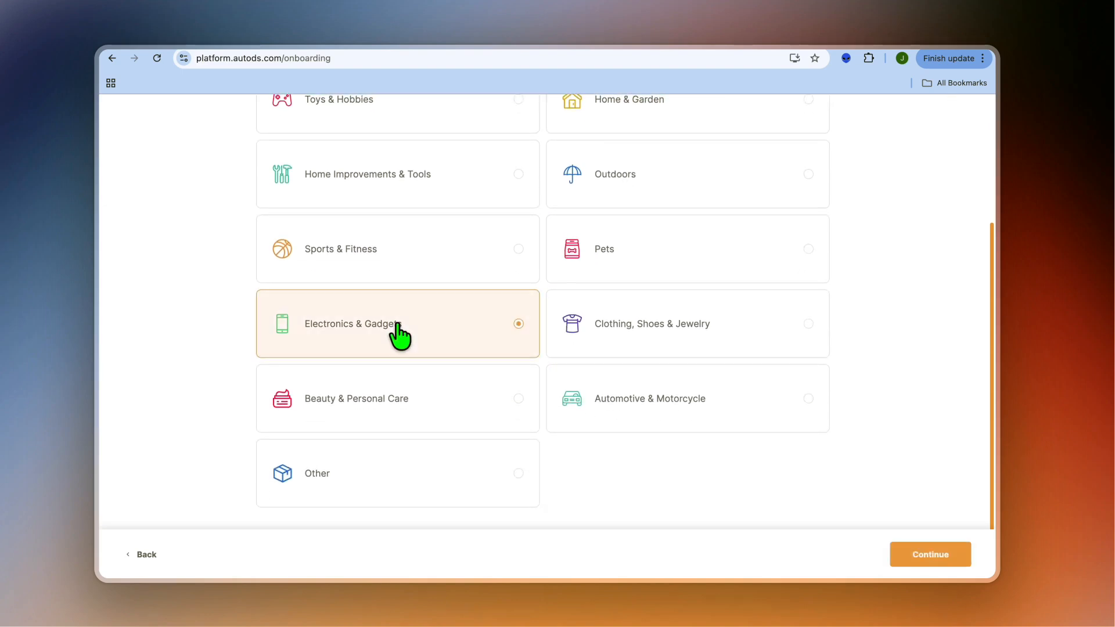
left_click(949, 548)
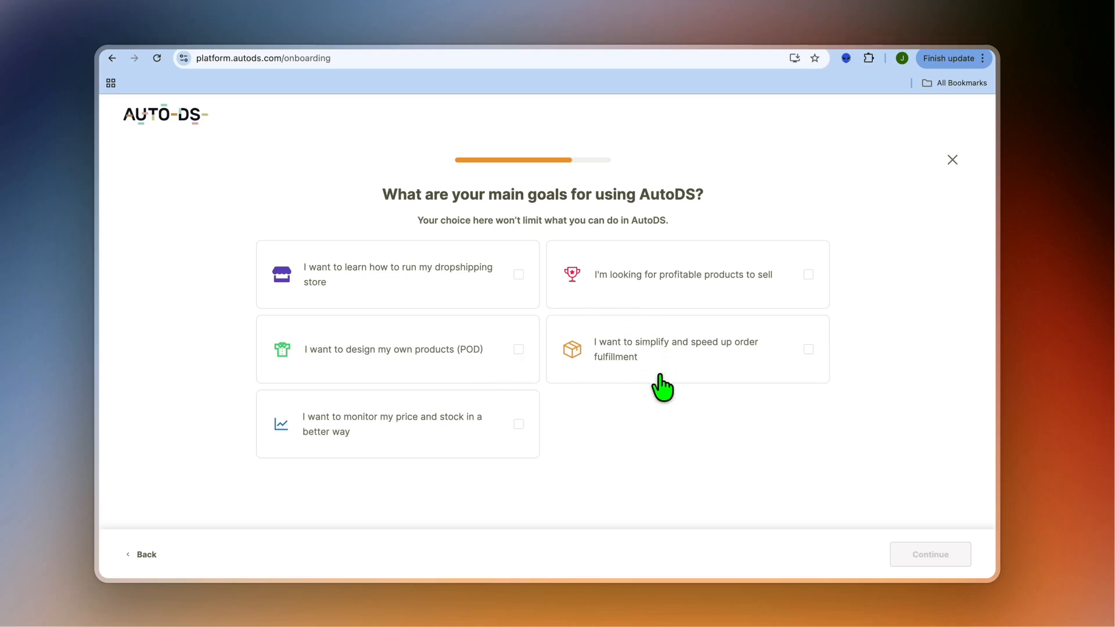
- Select profitable products, faster order fulfillment, own product design (POD) and learning to run a dropshipping store as main goals, and continue
left_click(655, 280)
left_click(715, 343)
left_click(462, 373)
left_click(459, 256)
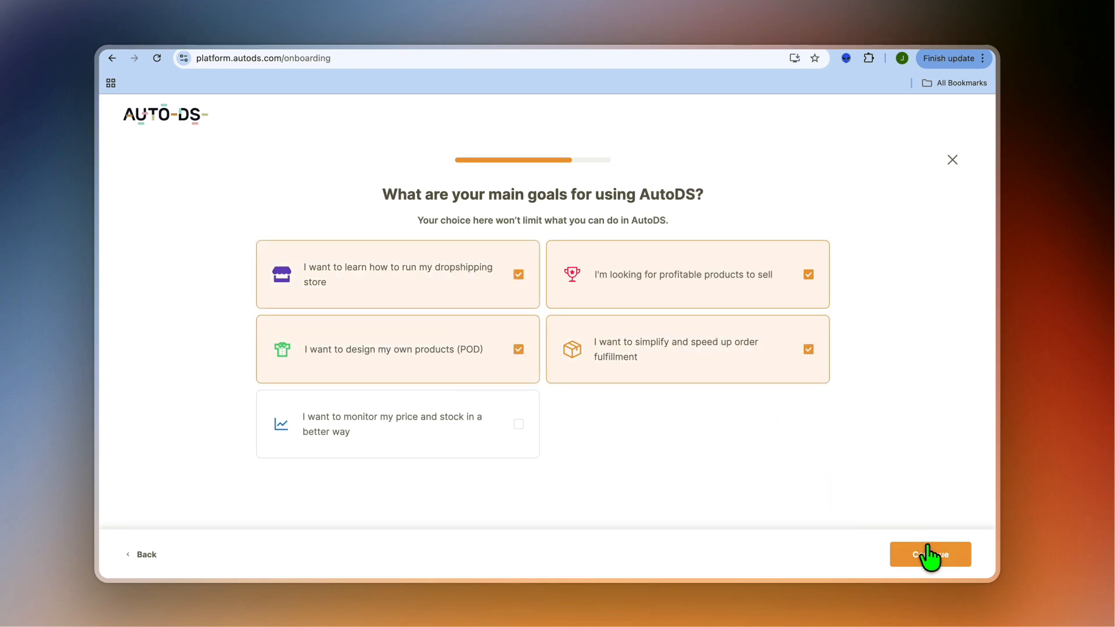
left_click(924, 553)
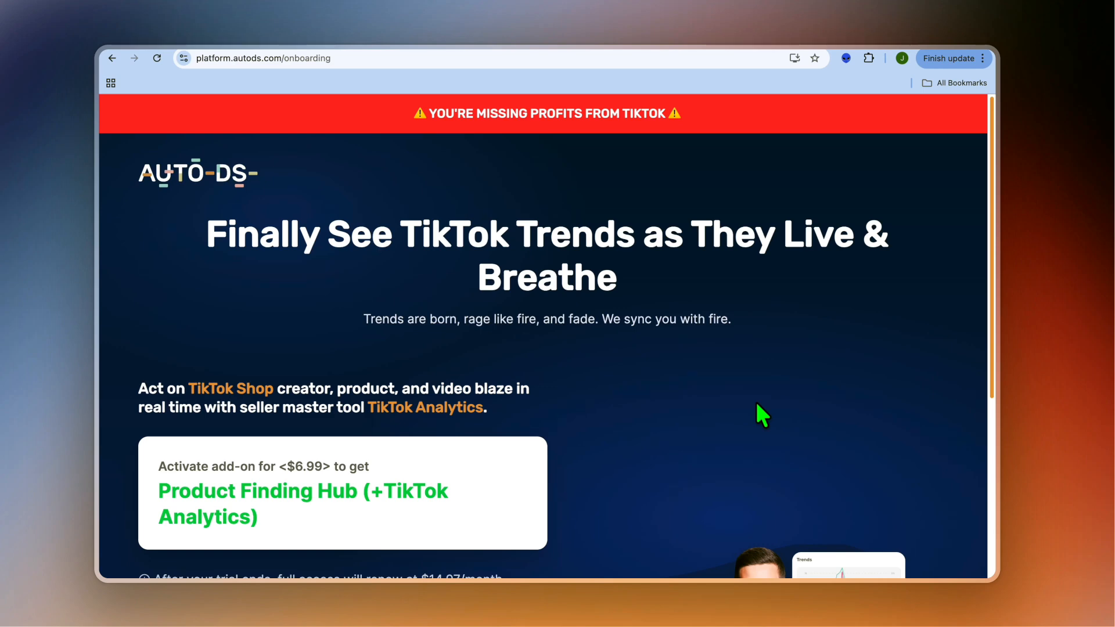
- Decline the special offer for the Product Finding Hub (+TikTok Analytics) add-on
scroll(757, 403, "down", 5)
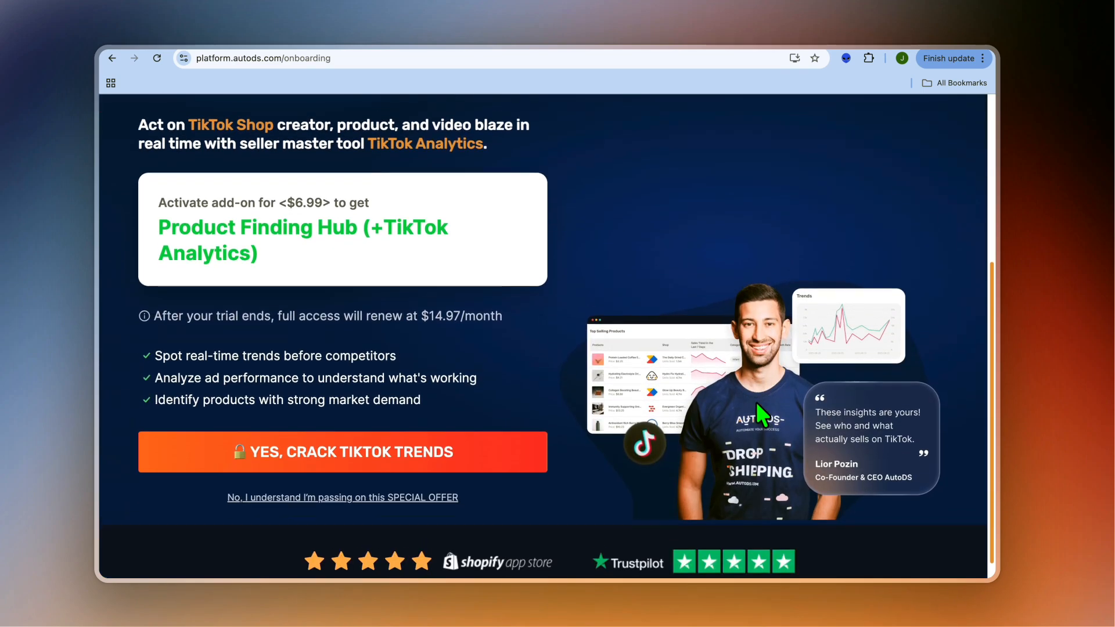
scroll(757, 402, "down", 1)
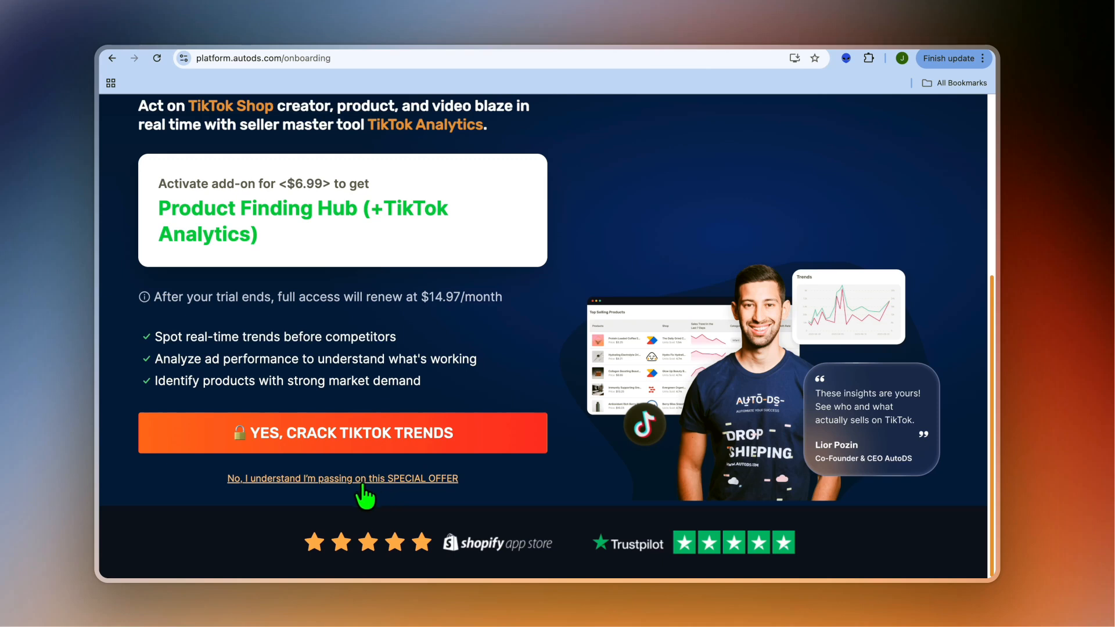
left_click(339, 480)
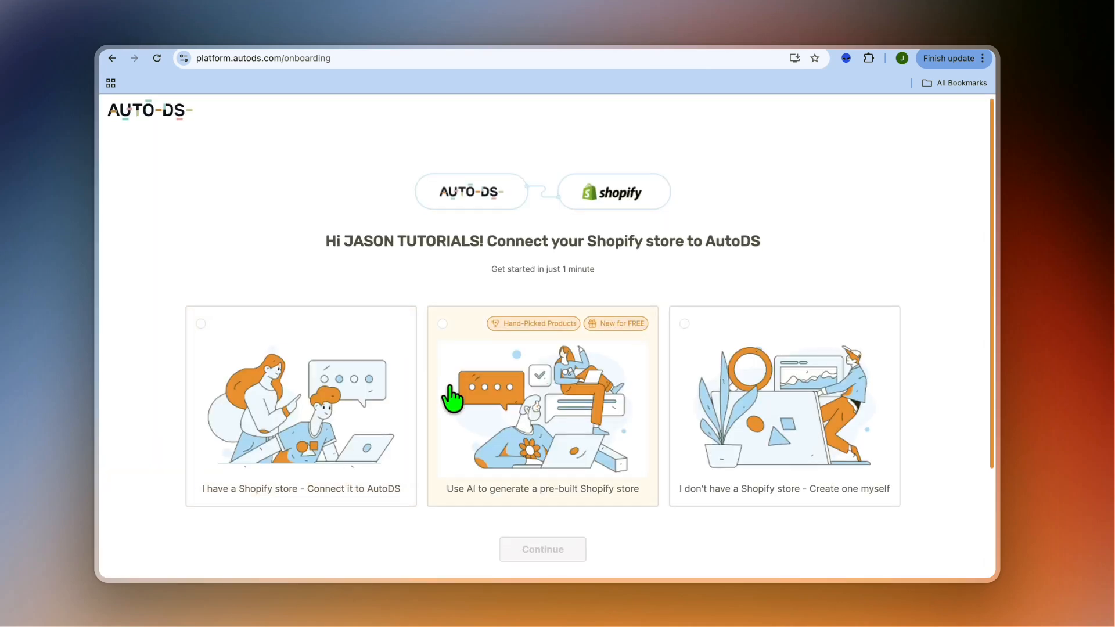
- Choose to connect an existing Shopify store to AutoDS and install the AutoDS app from the Shopify App Store
scroll(452, 399, "down", 2)
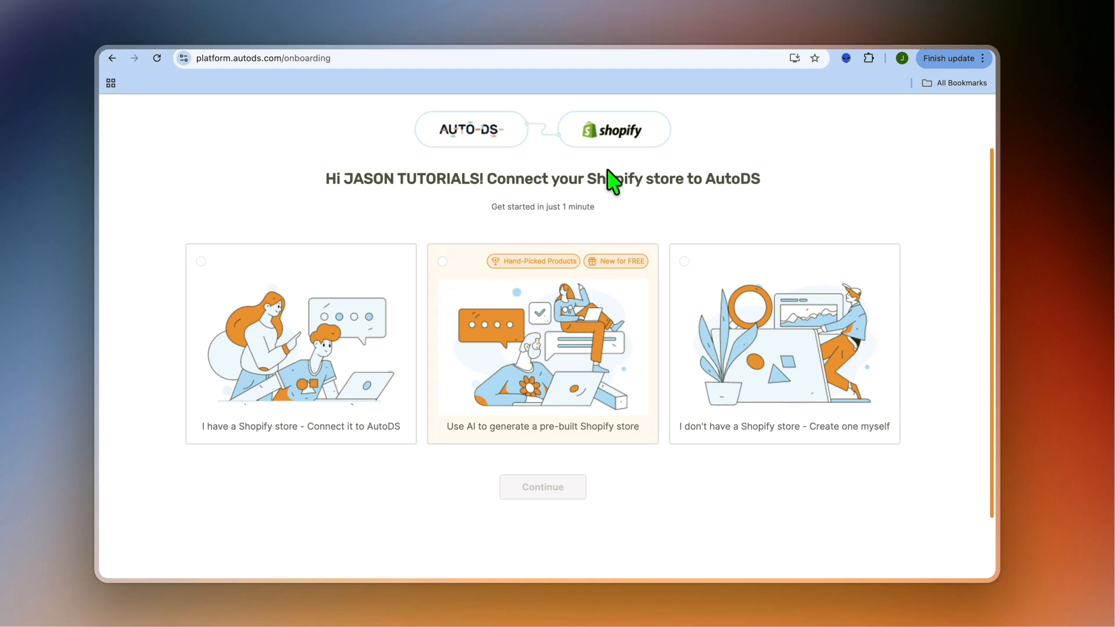
left_click(337, 380)
left_click(556, 501)
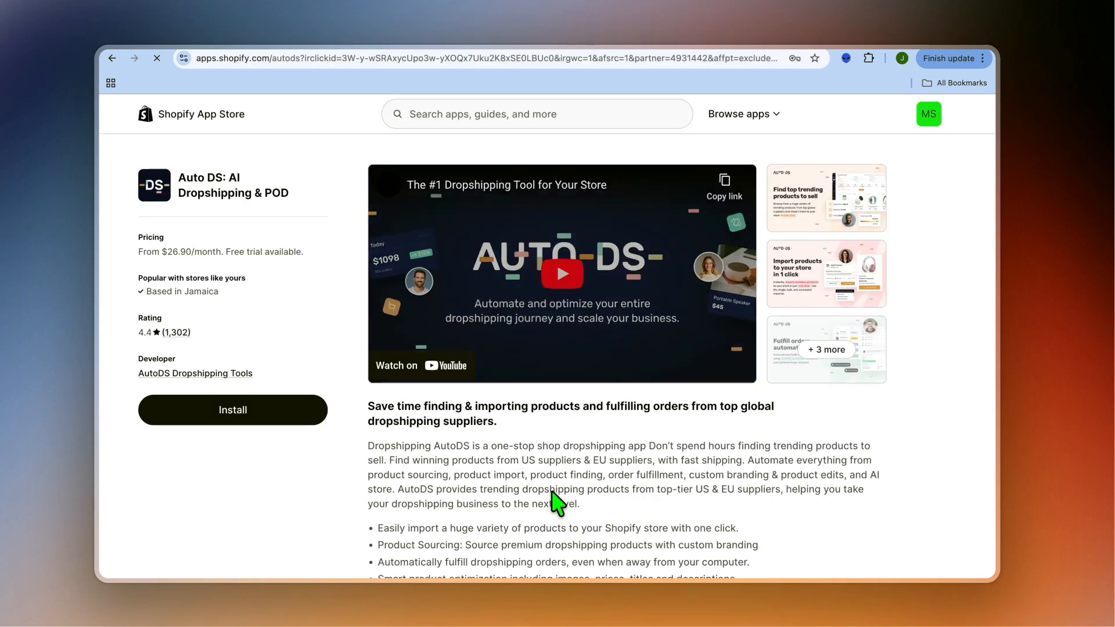
left_click(290, 416)
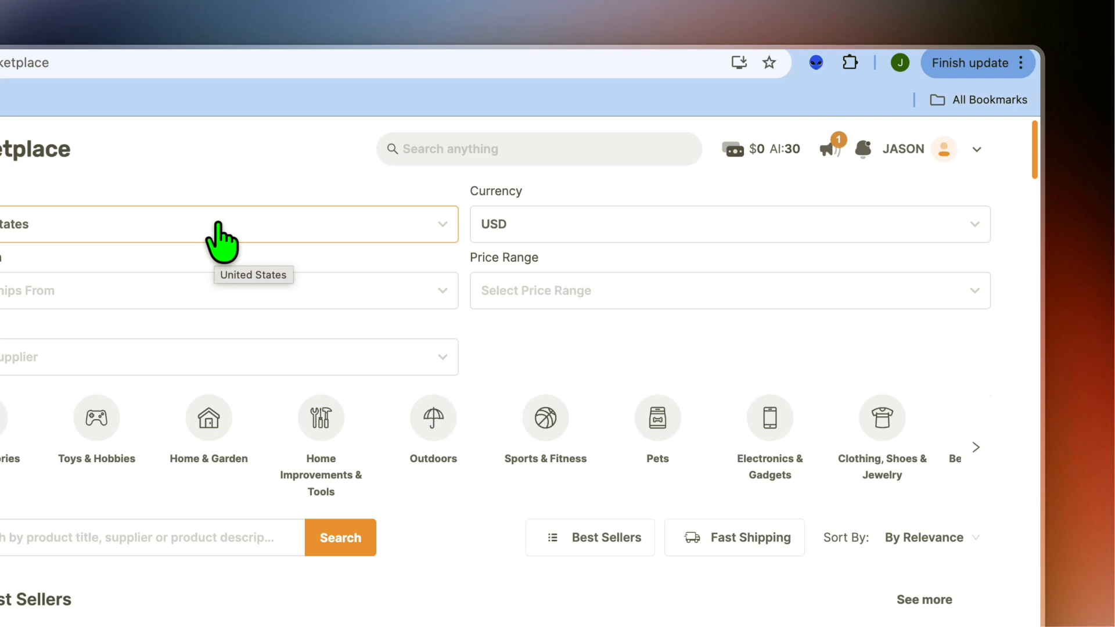
- Filter the Marketplace to products that ship to and from the United States and come from AutoDS Suppliers
left_click(218, 223)
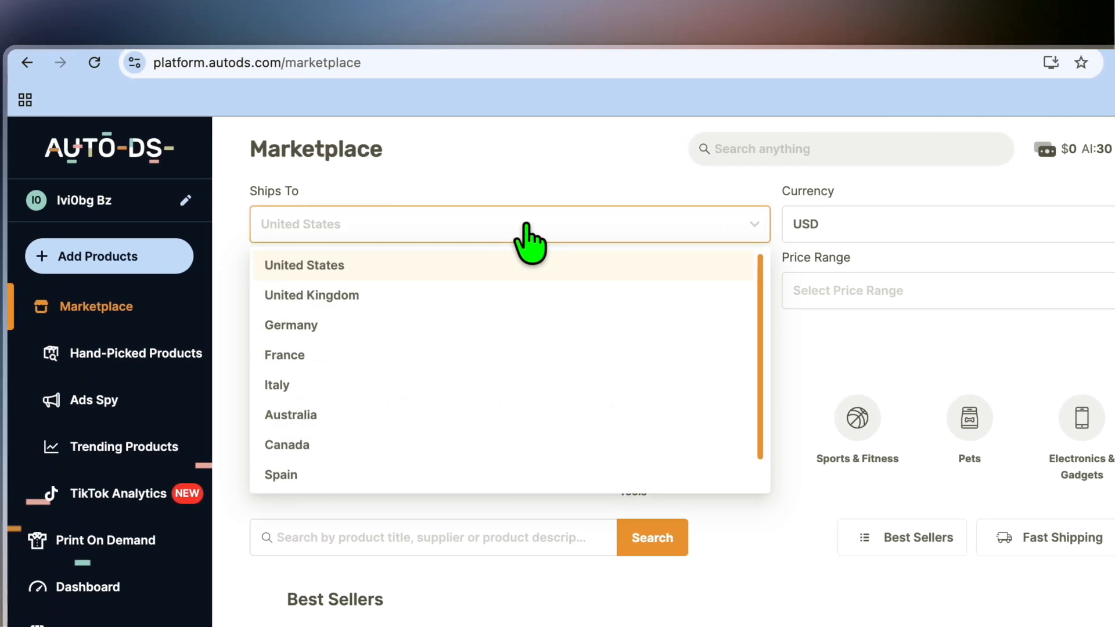
left_click(458, 266)
left_click(416, 295)
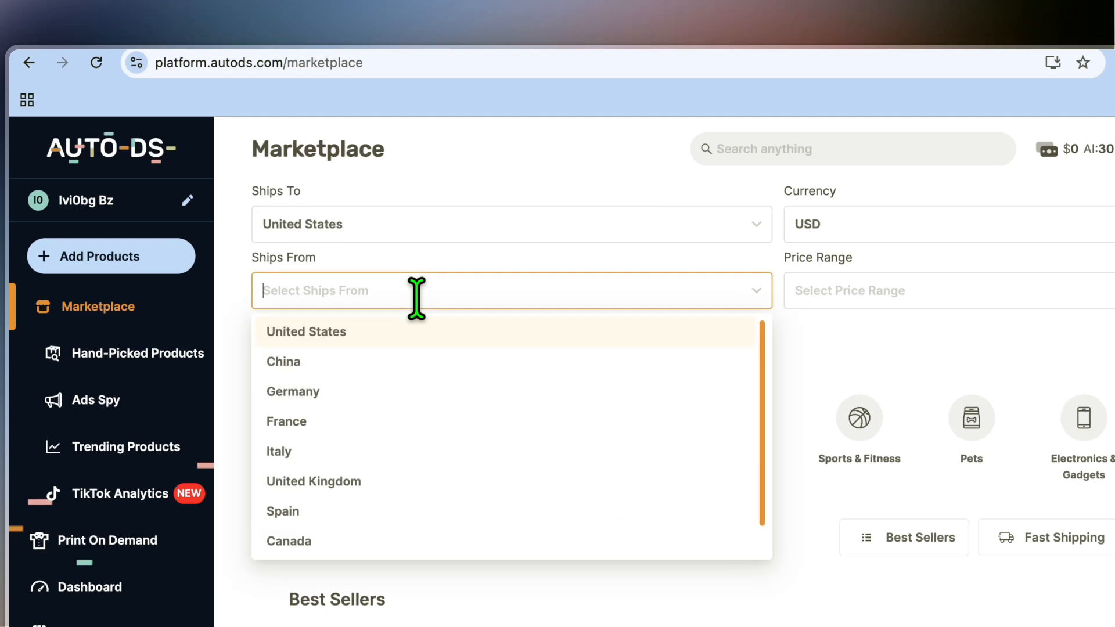
left_click(340, 333)
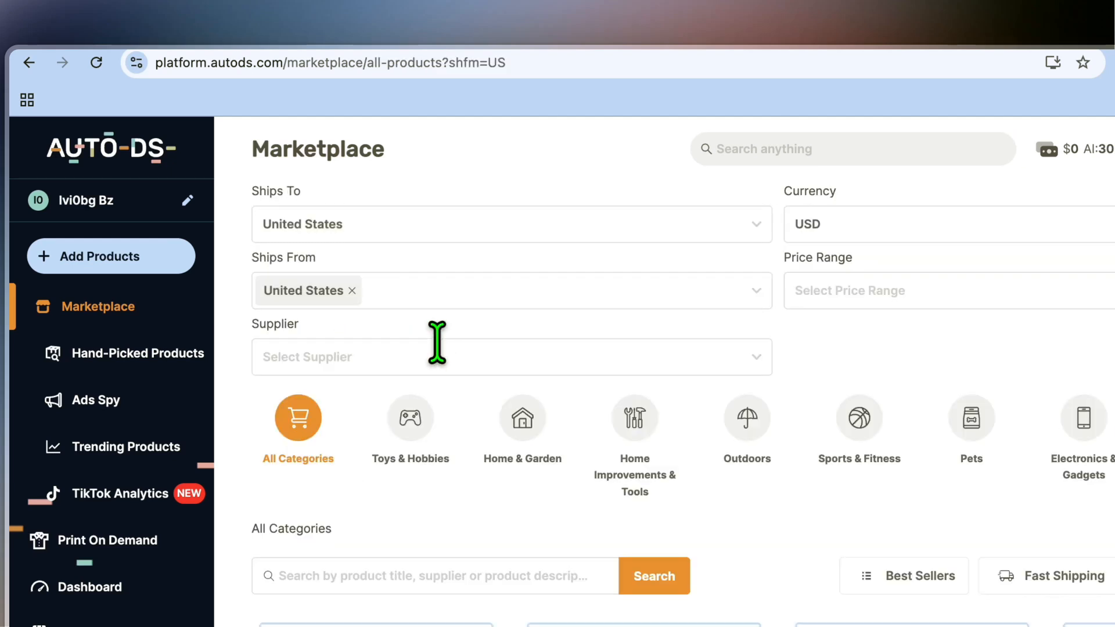
left_click(416, 360)
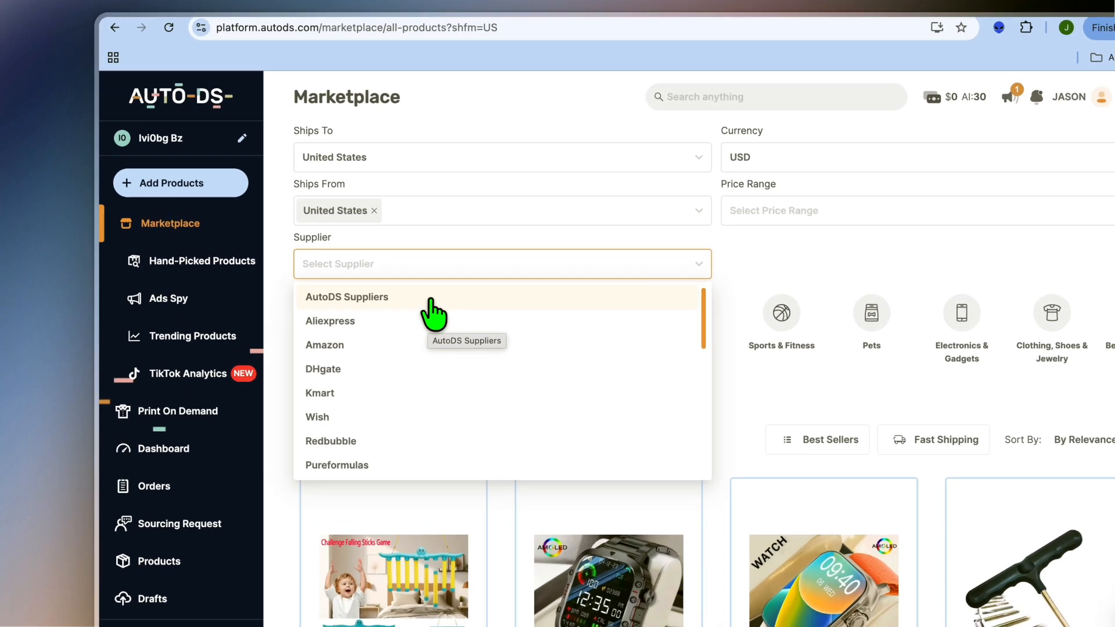
left_click(375, 287)
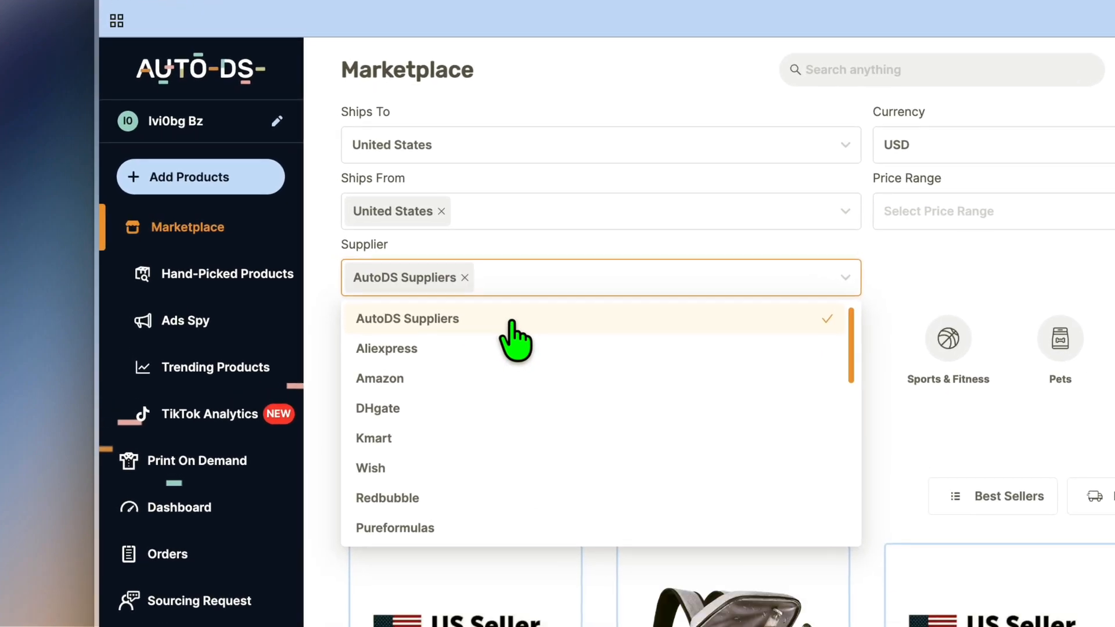
- Add Aliexpress as a second supplier in the Marketplace filter alongside AutoDS Suppliers
left_click(486, 349)
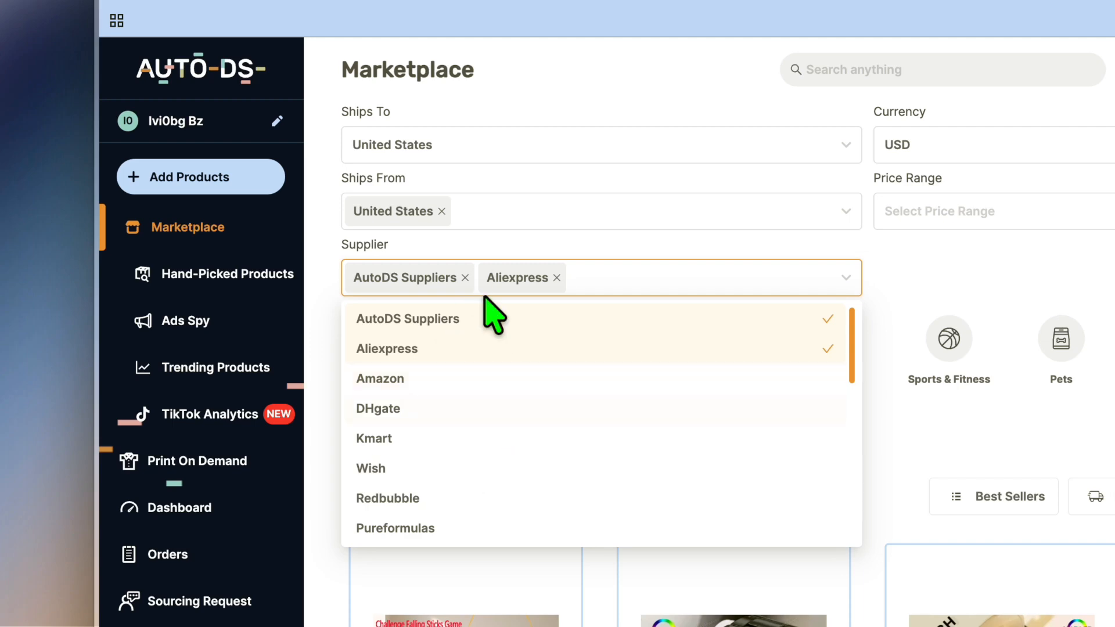
left_click(909, 311)
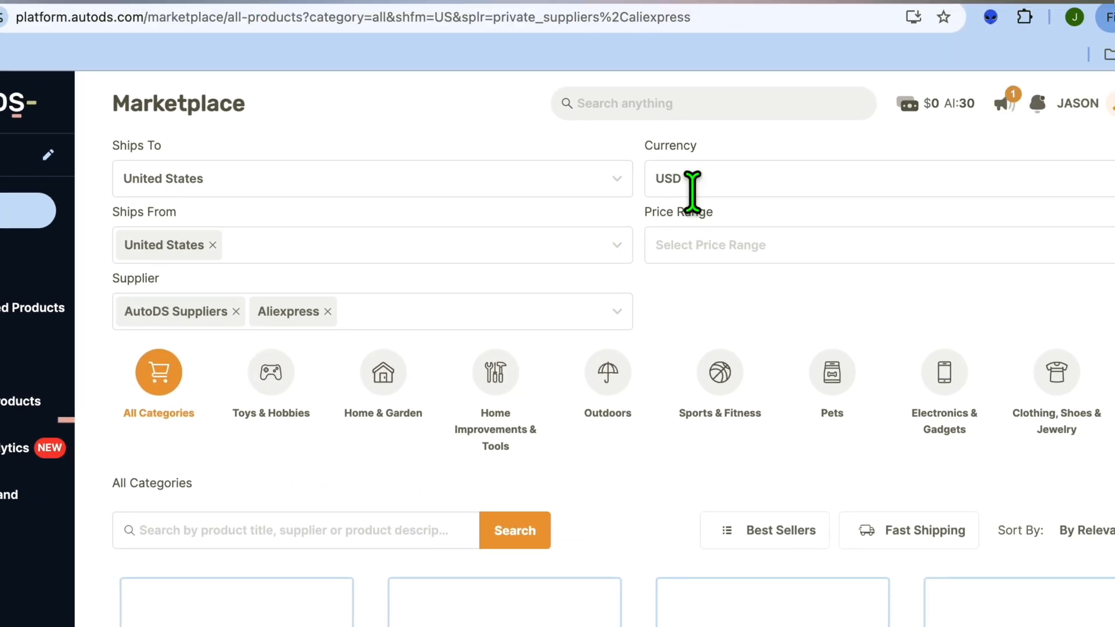
left_click(923, 145)
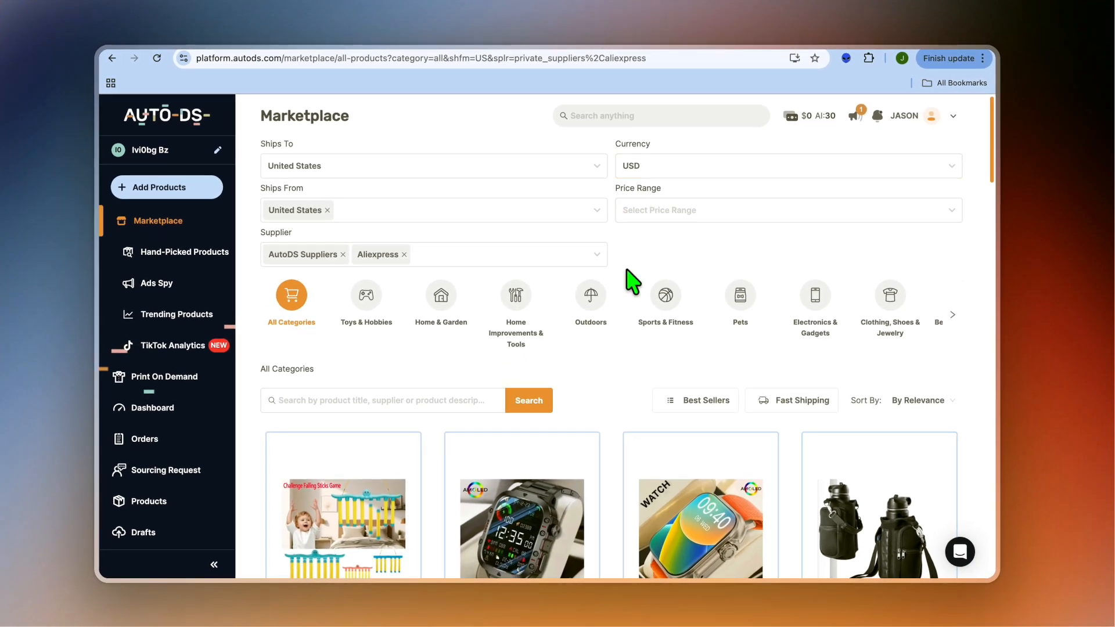
scroll(631, 281, "down", 3)
scroll(632, 282, "up", 3)
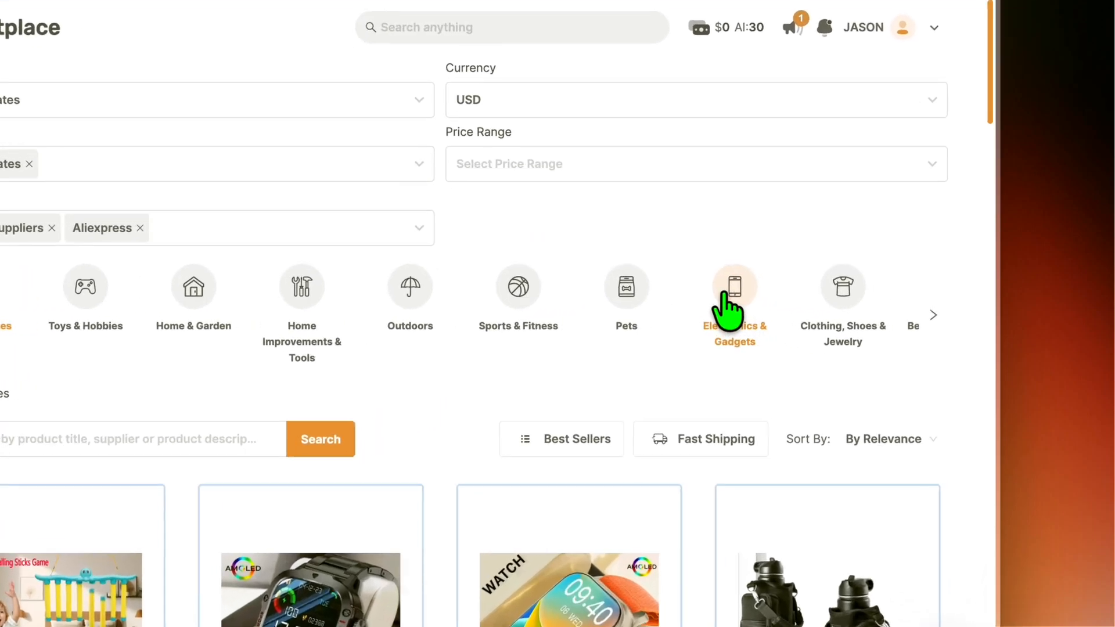
- Narrow the Marketplace to the Electronics & Gadgets category and filter the products by Best Sellers
left_click(724, 295)
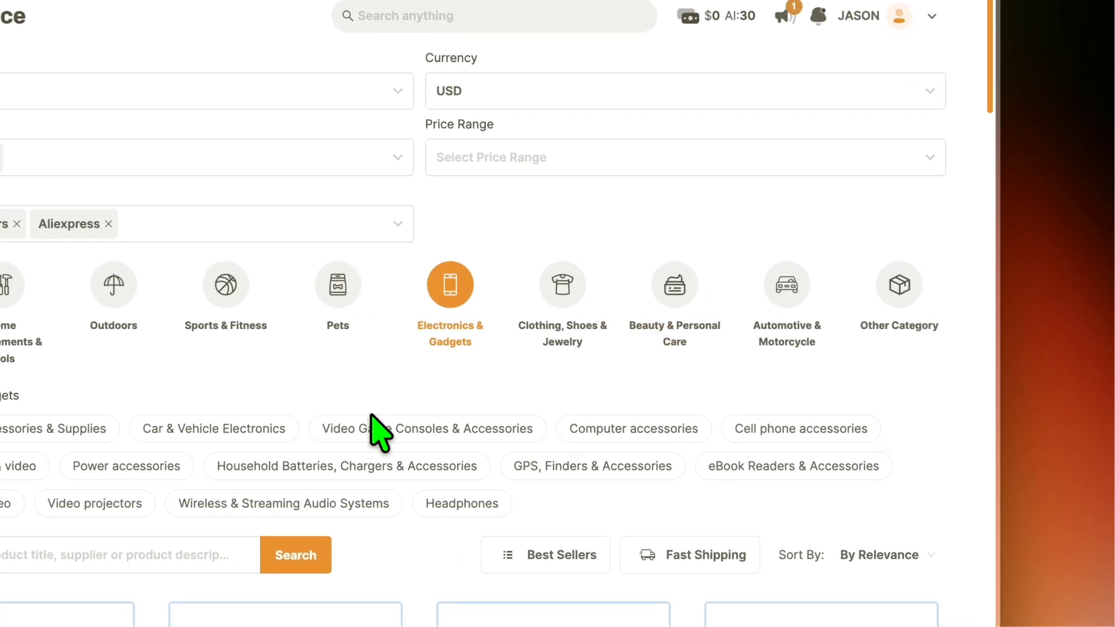
scroll(371, 415, "down", 4)
scroll(375, 427, "down", 1)
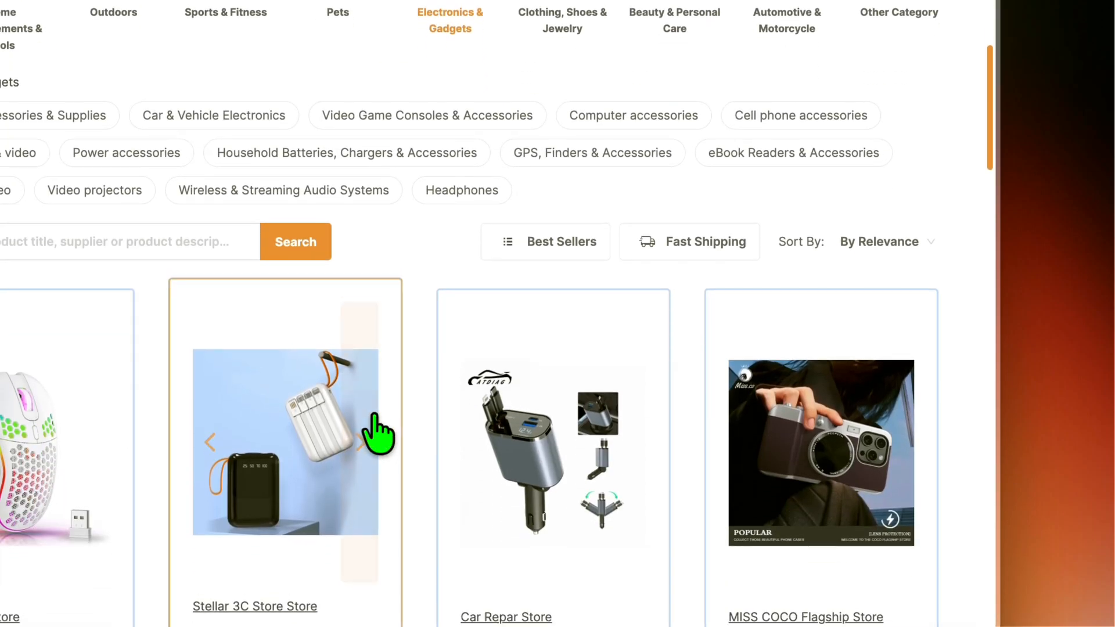
left_click(549, 240)
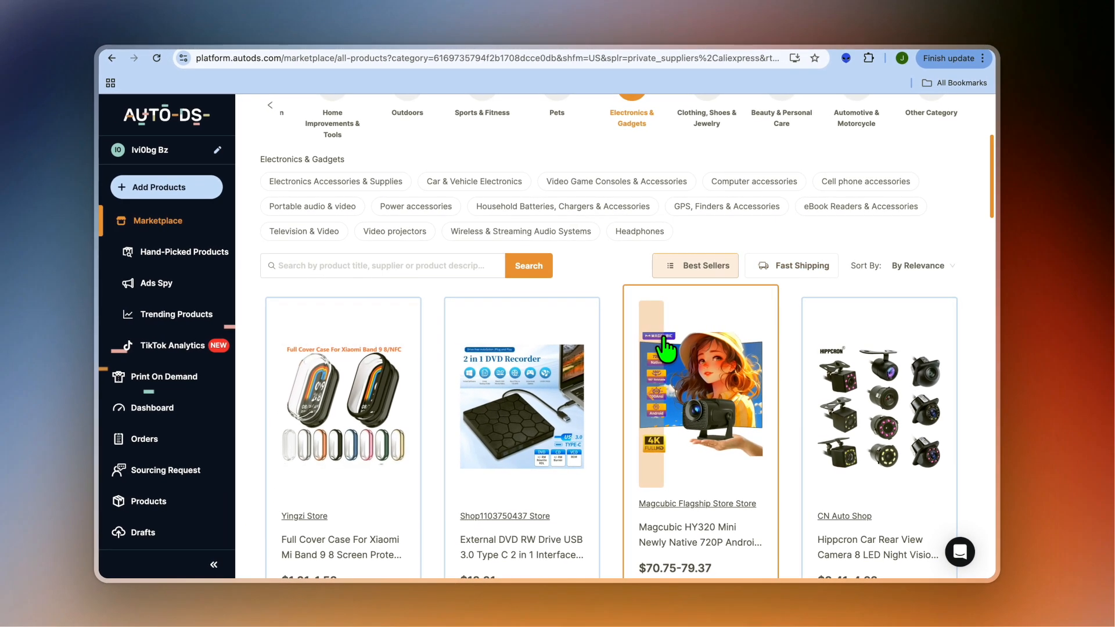
- Examine the prices and shipping times of the best-selling electronics products
scroll(502, 372, "down", 1)
scroll(665, 349, "down", 3)
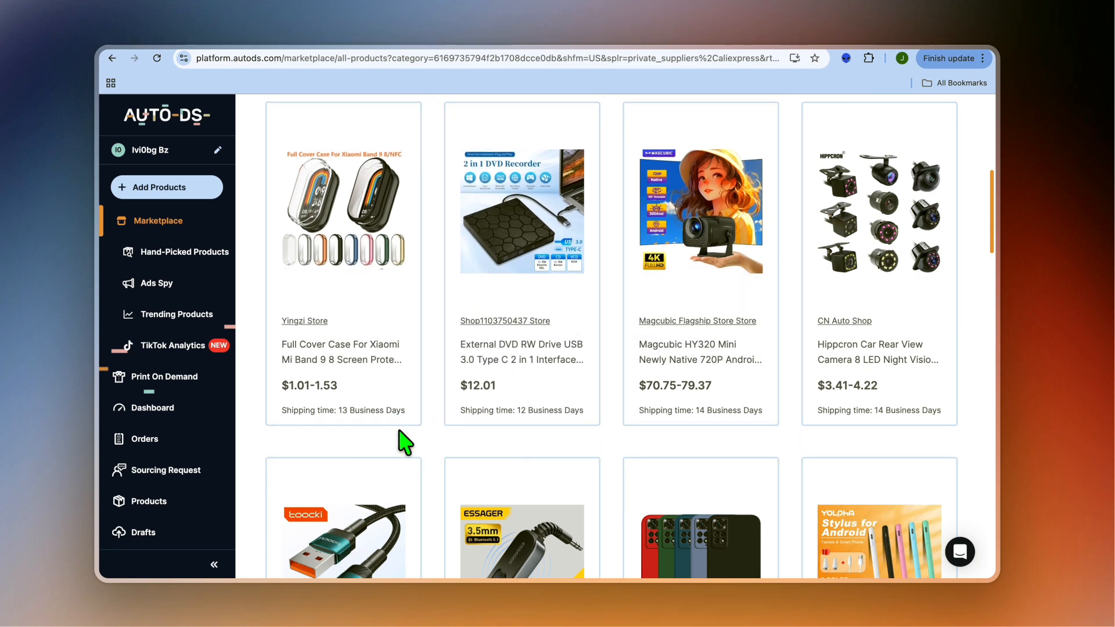
scroll(405, 442, "up", 2)
scroll(581, 436, "down", 4)
scroll(592, 470, "down", 1)
scroll(482, 291, "down", 4)
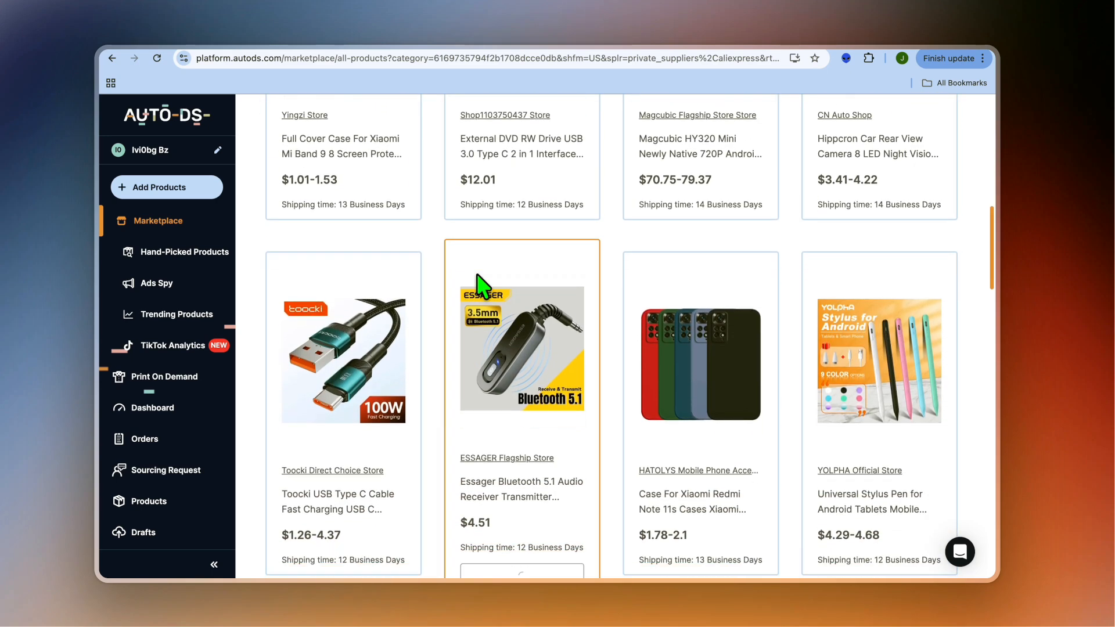
- Remove the Best Sellers filter and filter the electronics products by Fast Shipping instead
scroll(643, 325, "up", 5)
scroll(644, 325, "up", 5)
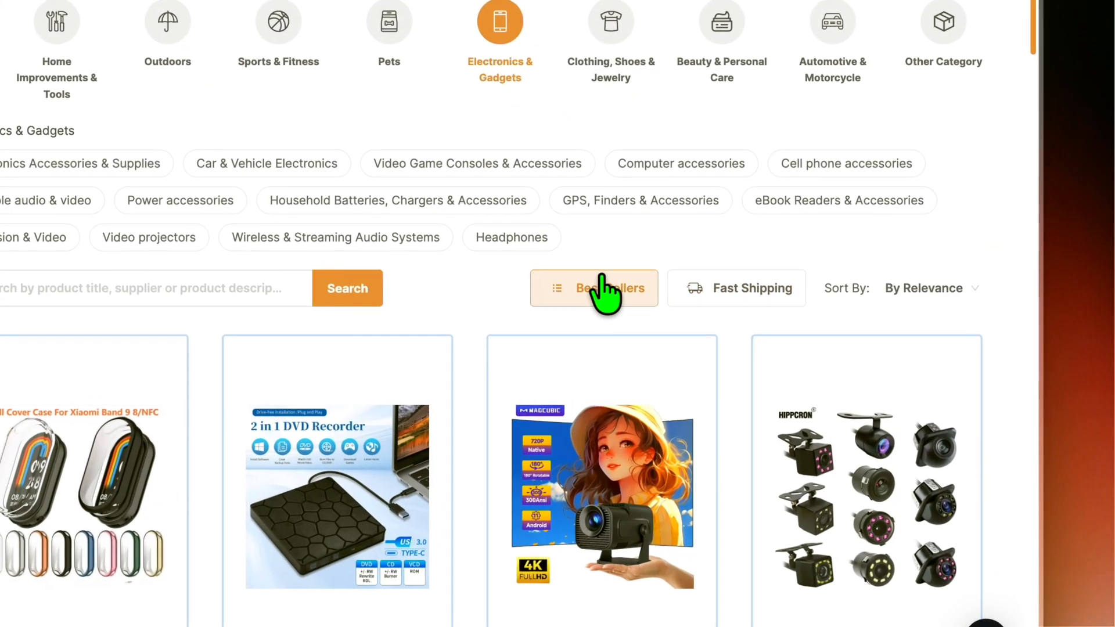
left_click(602, 288)
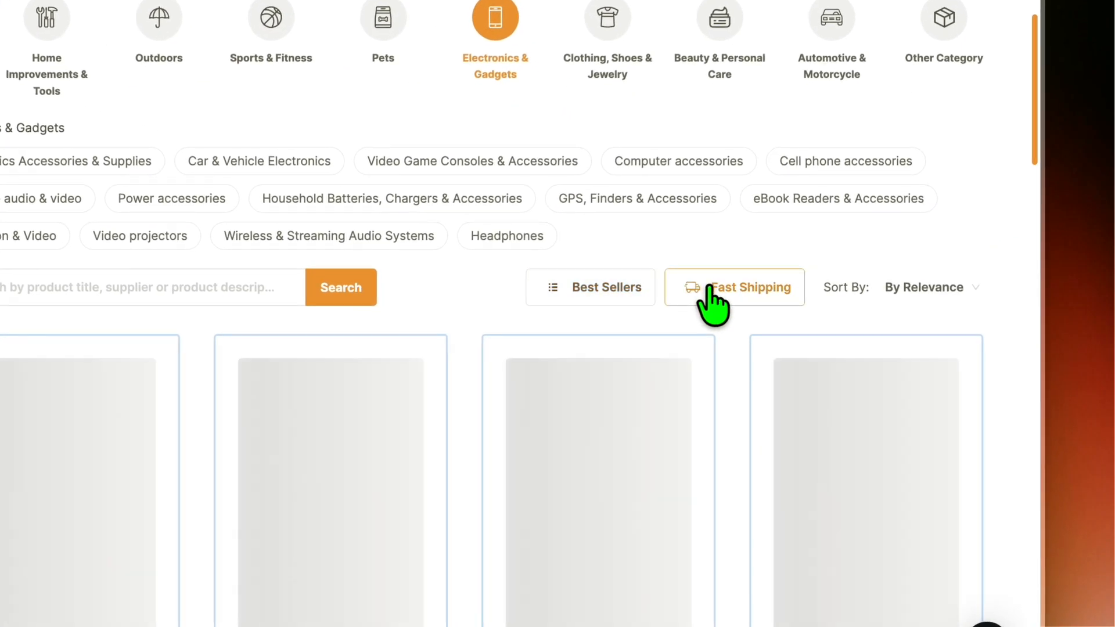
left_click(737, 289)
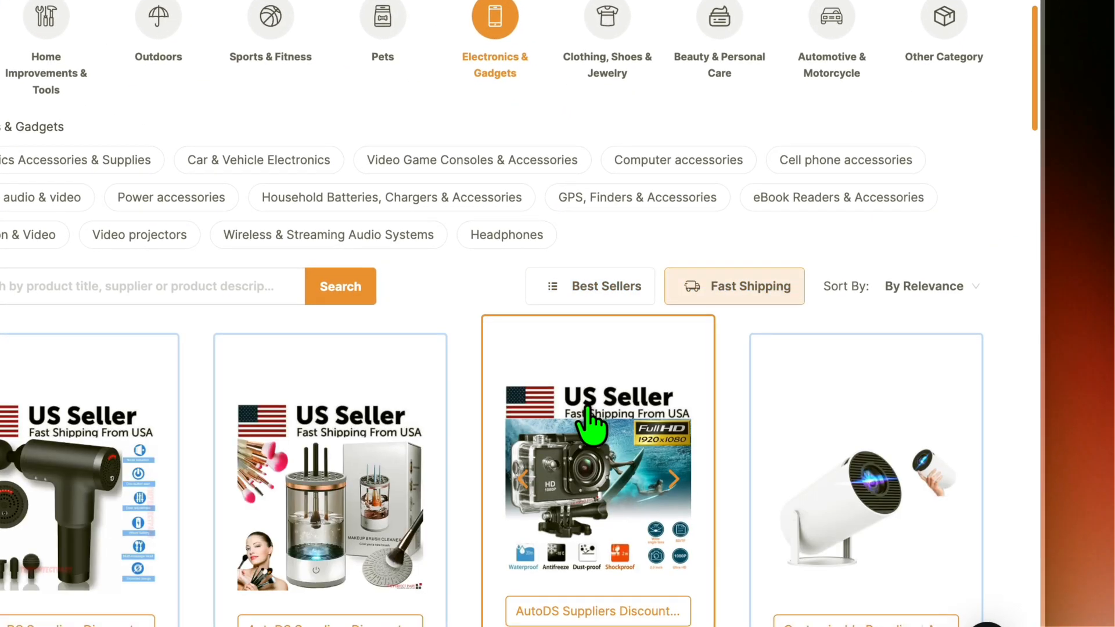
- Review the fast-shipping products and import the Cash Vault Wooden Savings Box as a draft
scroll(591, 426, "down", 5)
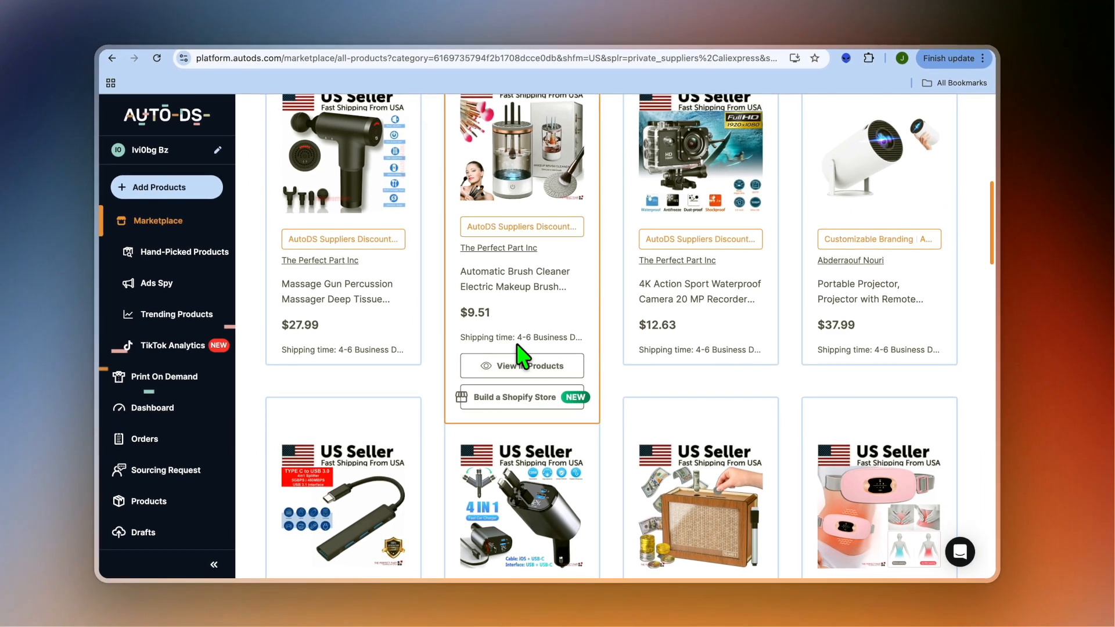
scroll(520, 357, "down", 5)
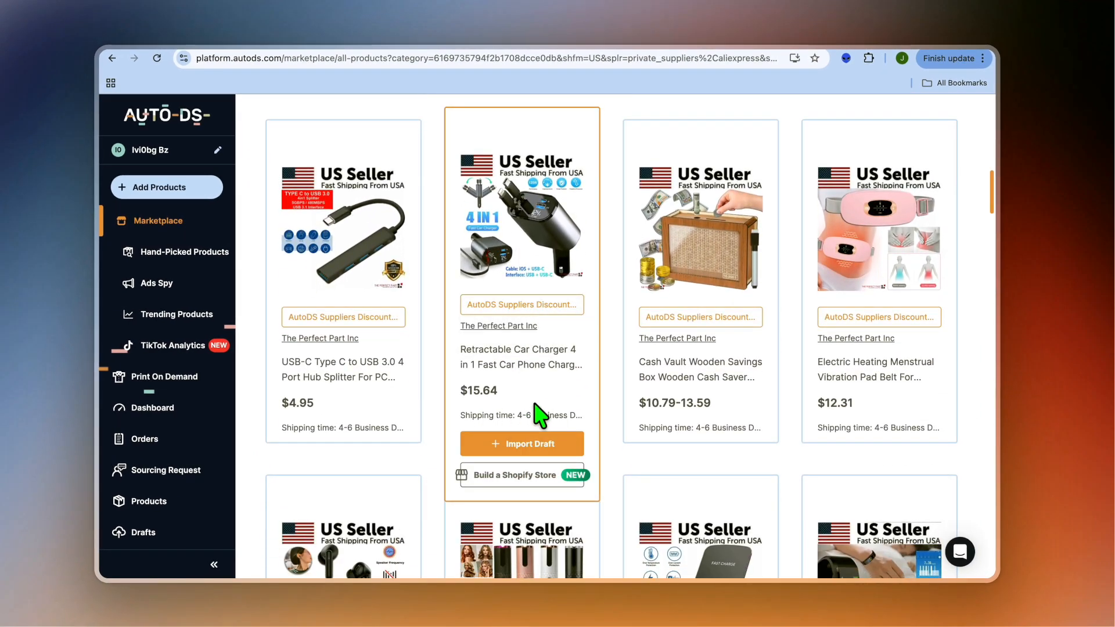
scroll(601, 436, "up", 7)
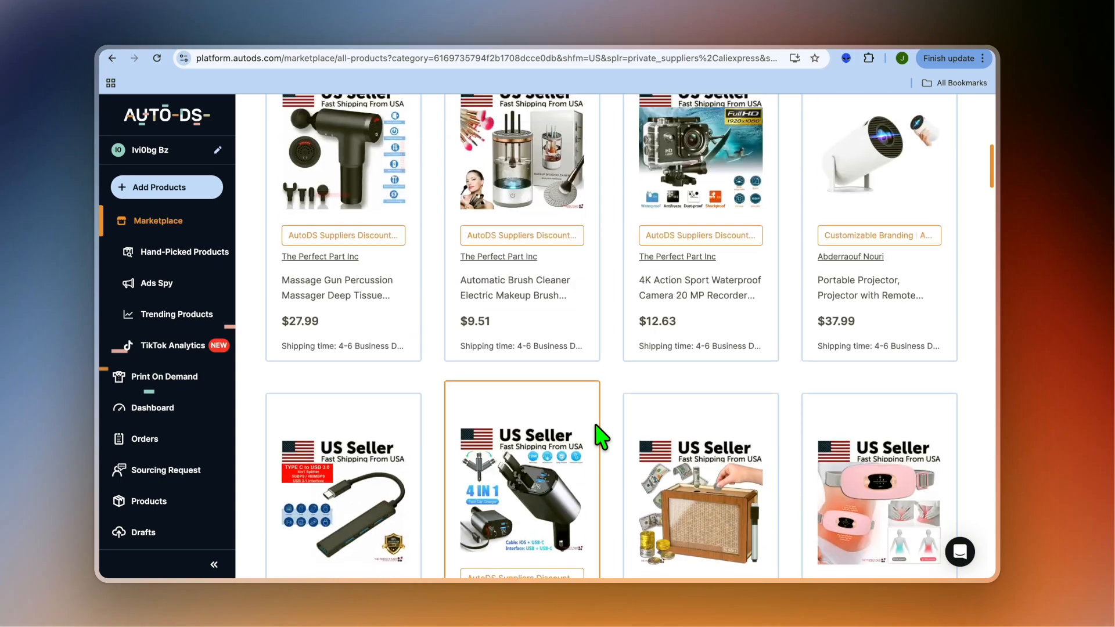
scroll(601, 436, "down", 6)
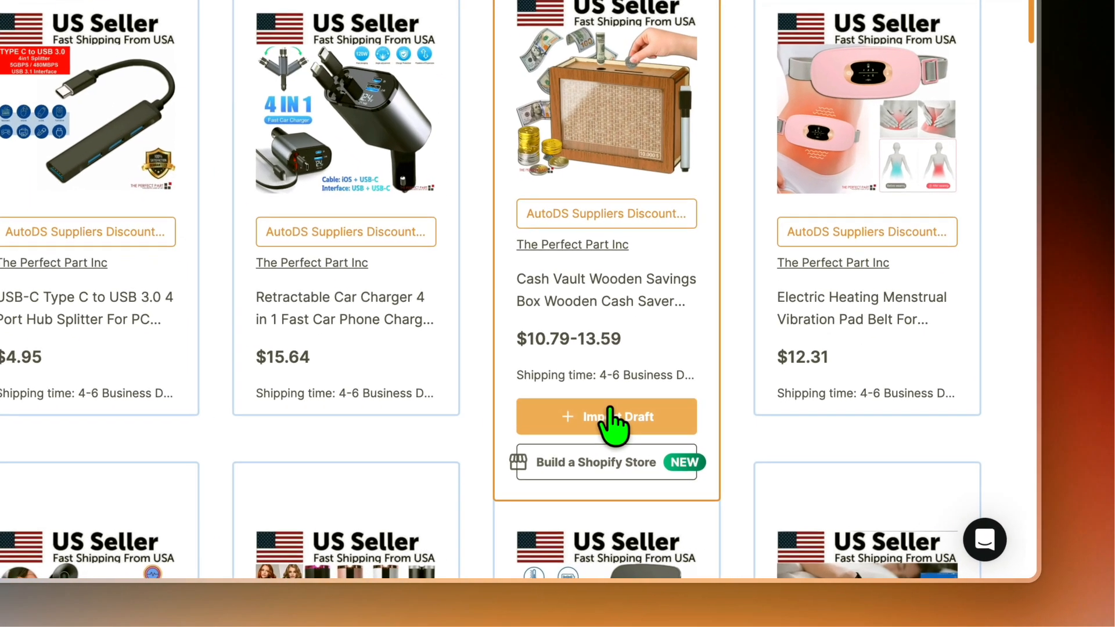
left_click(610, 417)
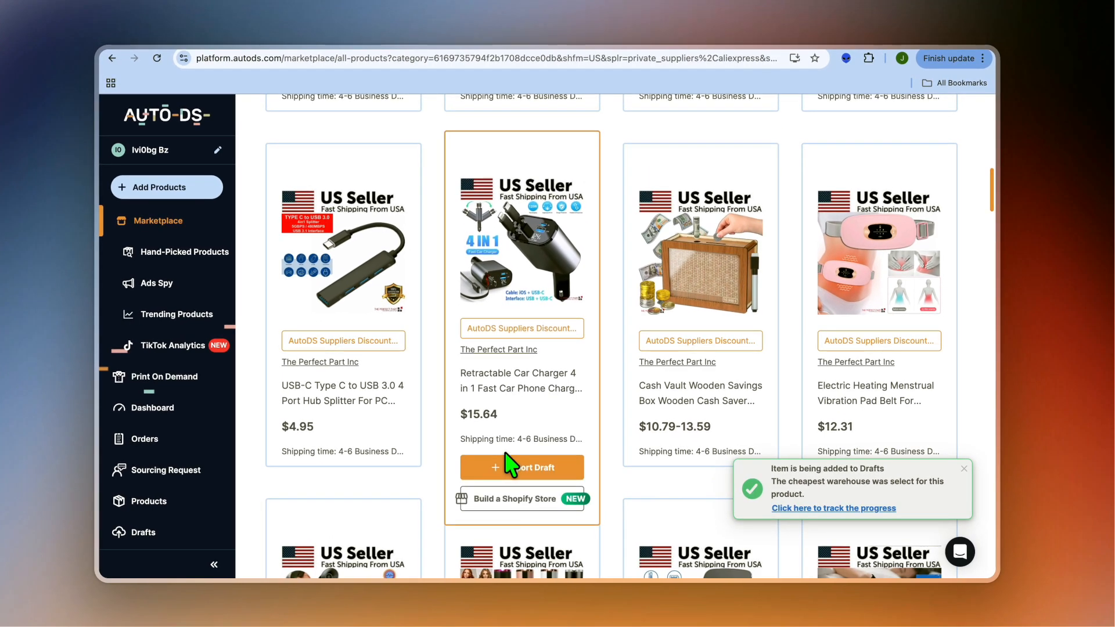
- Go to the store's drafts and open the details of the draft being created for the savings box
left_click(180, 506)
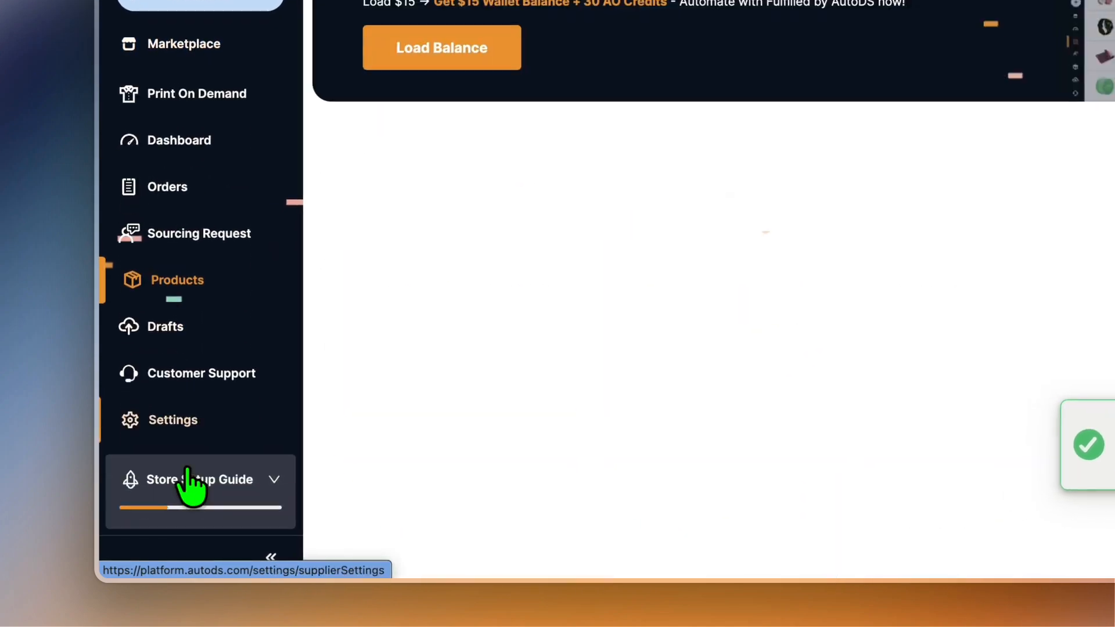
left_click(180, 326)
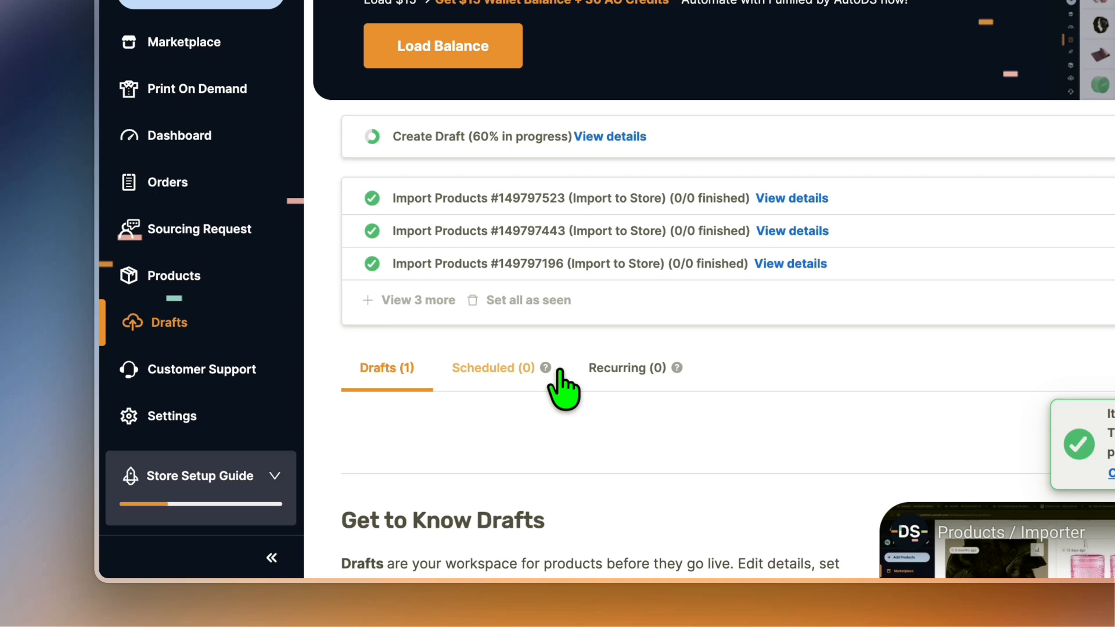
scroll(557, 375, "down", 8)
scroll(559, 386, "up", 5)
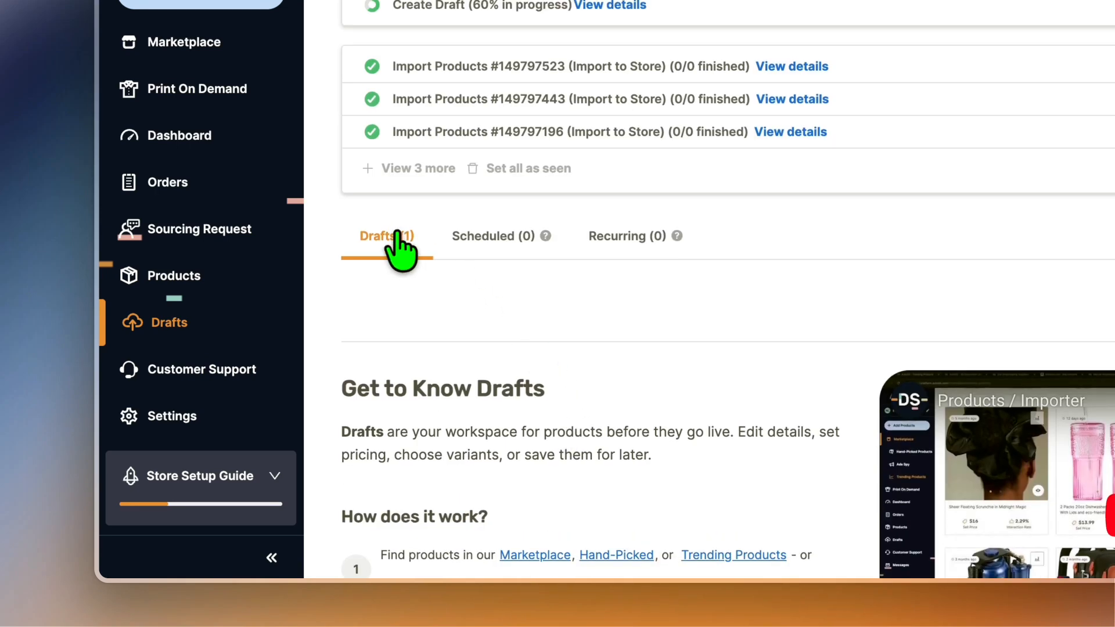
scroll(523, 311, "up", 3)
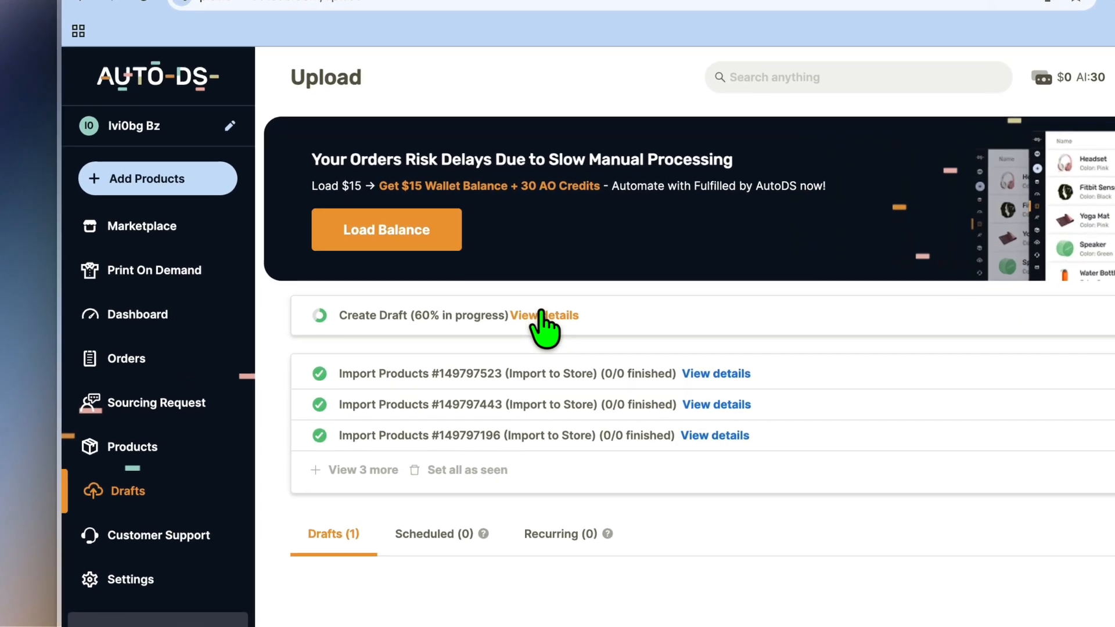
left_click(436, 284)
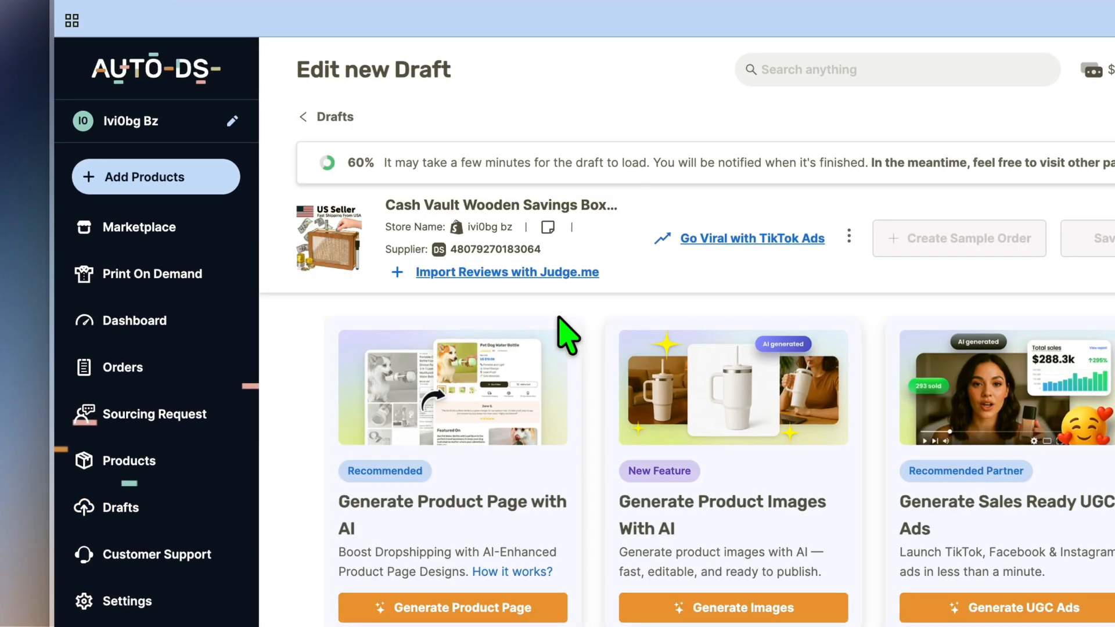
- Examine the draft's title, tags, shipping method and monitoring options, including the explanation of Stock Monitoring
scroll(567, 337, "down", 5)
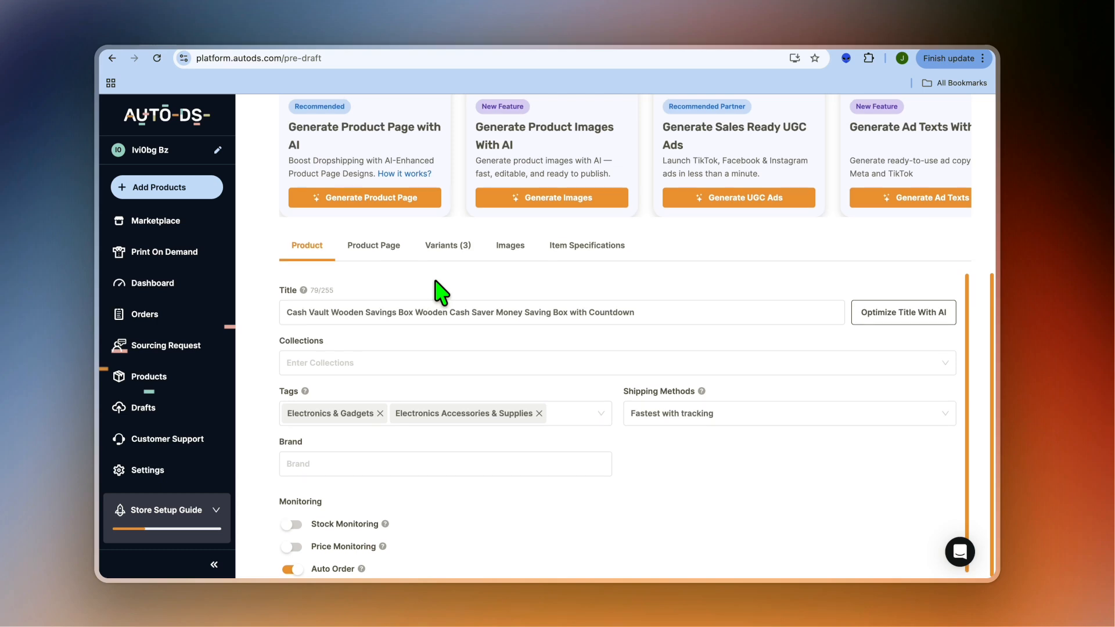
scroll(440, 292, "up", 2)
scroll(440, 293, "down", 2)
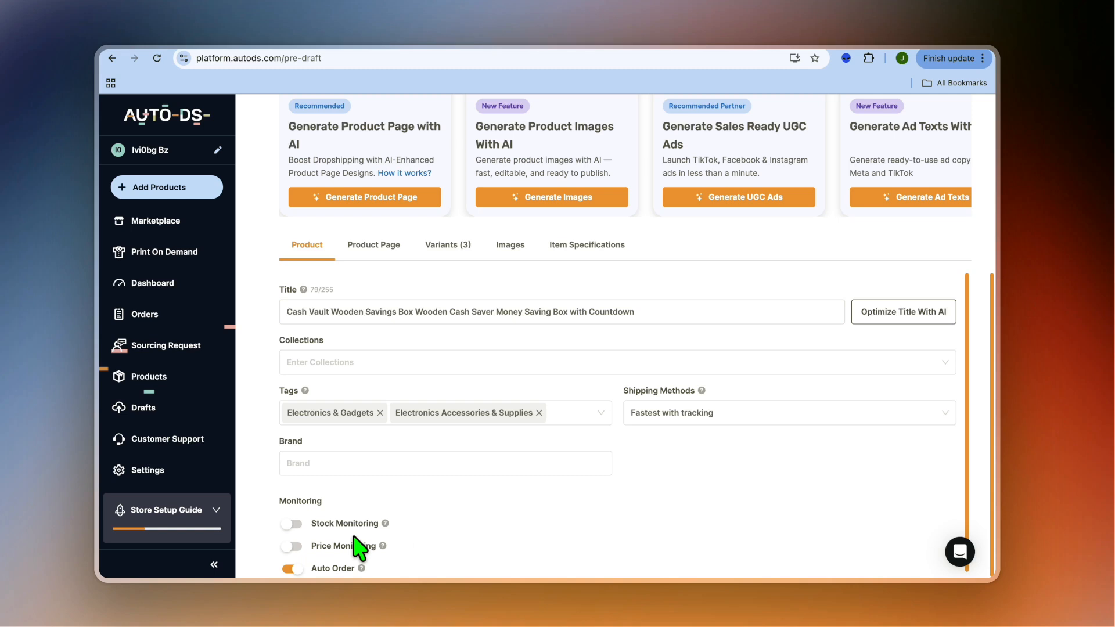
mouse_move(381, 547)
mouse_move(385, 525)
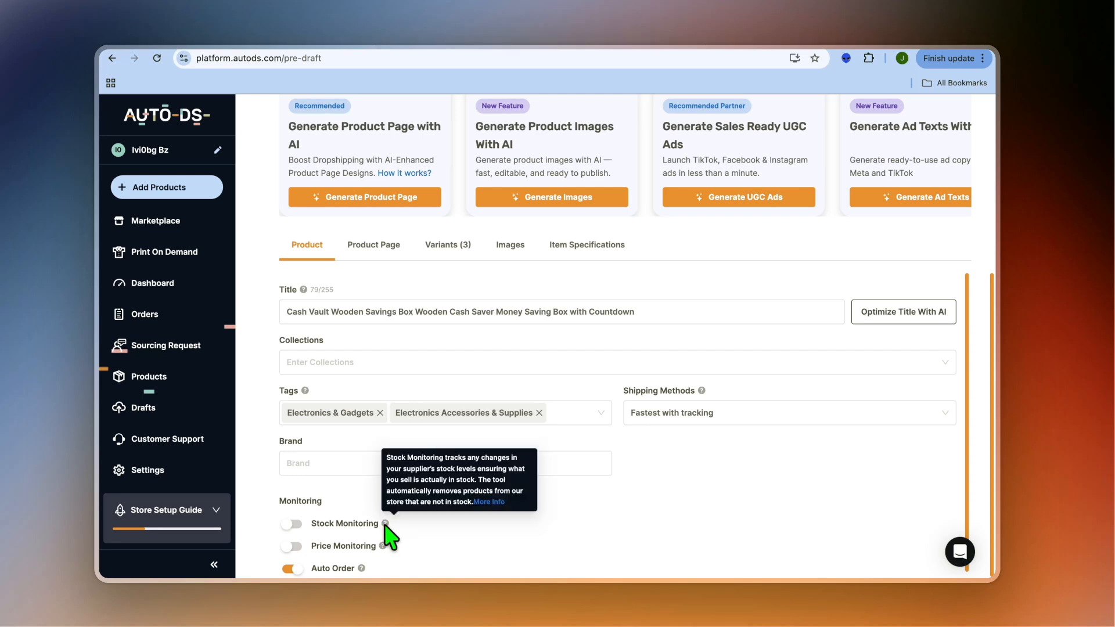
scroll(385, 525, "up", 5)
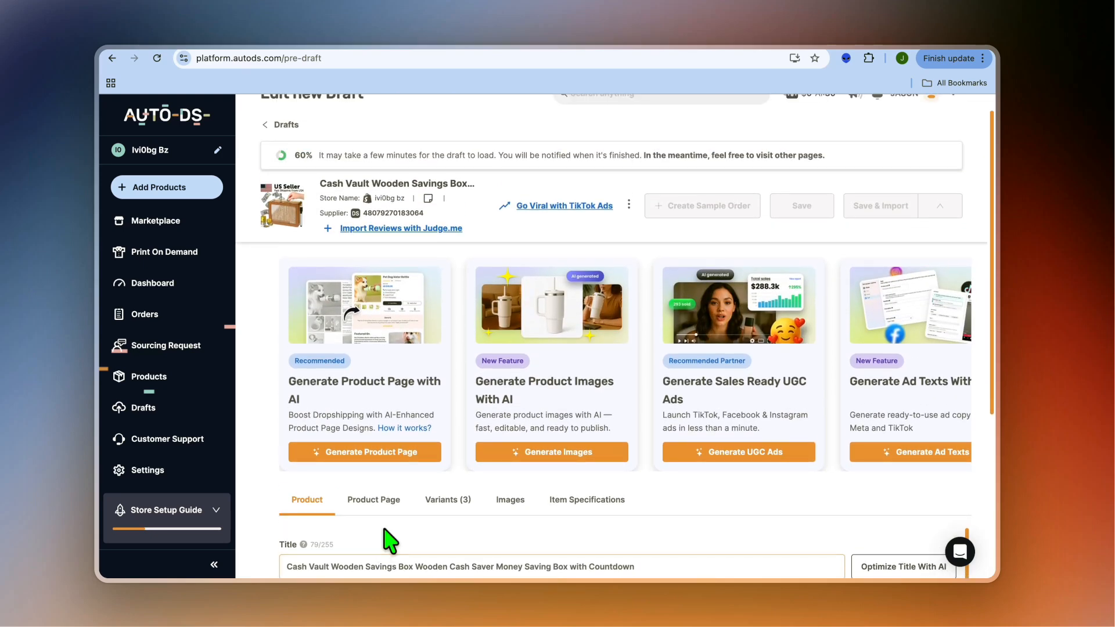
scroll(385, 530, "down", 3)
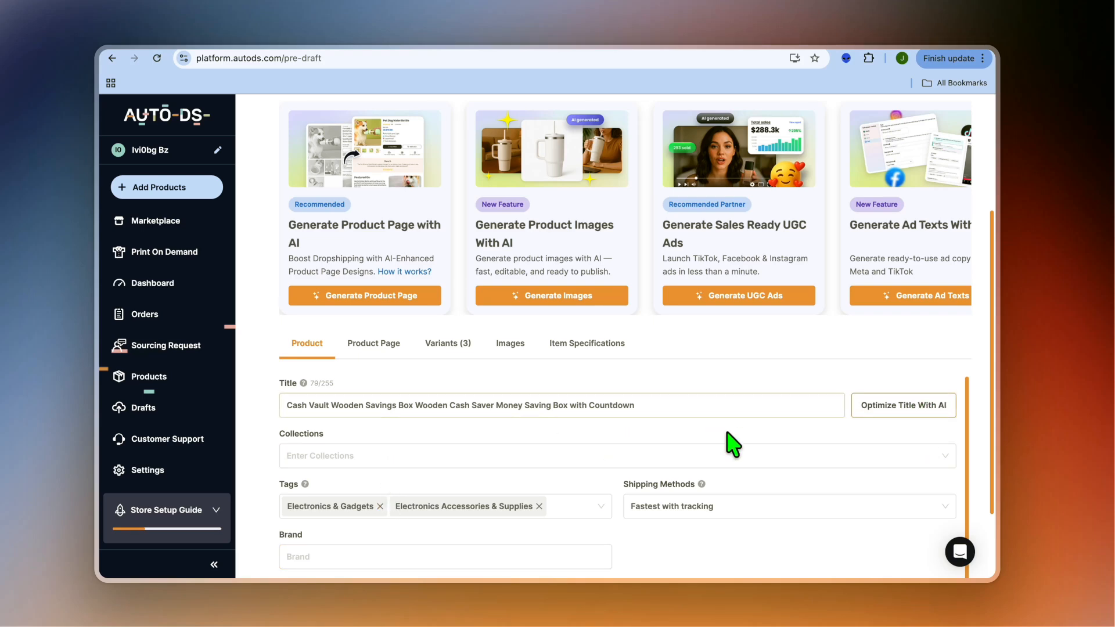
- Look through the draft's product page description, variants and images, and return to its general product details
scroll(733, 444, "down", 2)
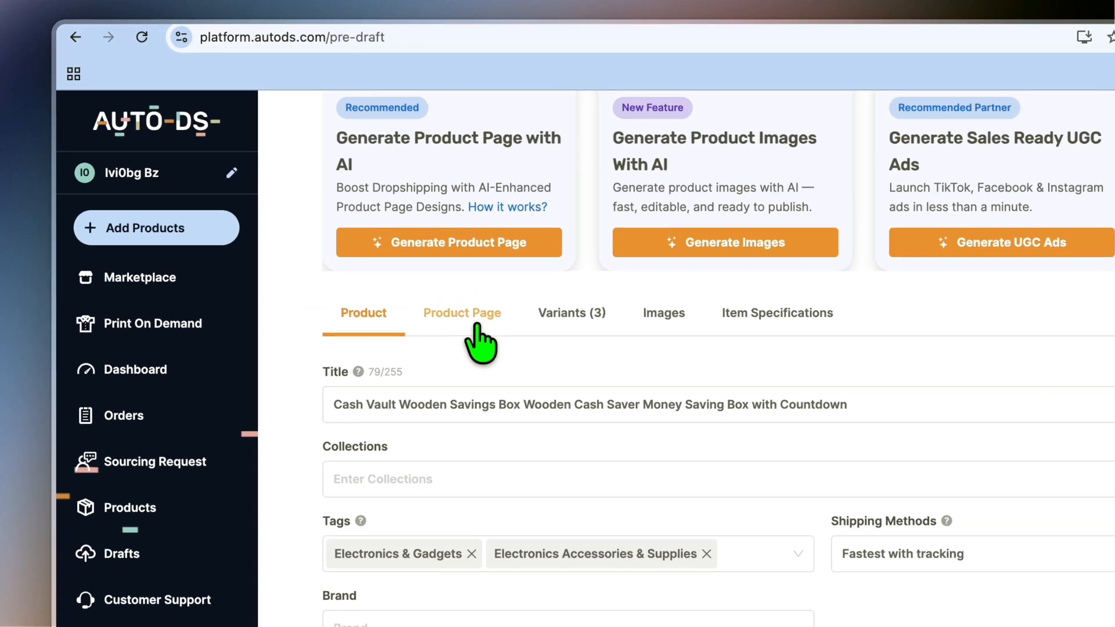
left_click(378, 248)
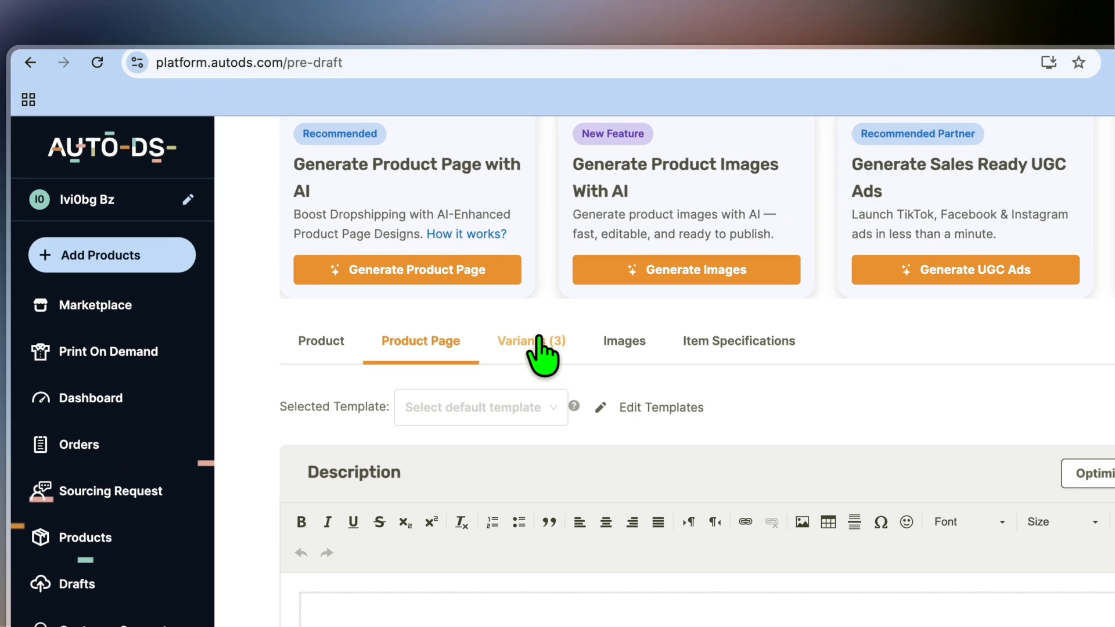
left_click(449, 246)
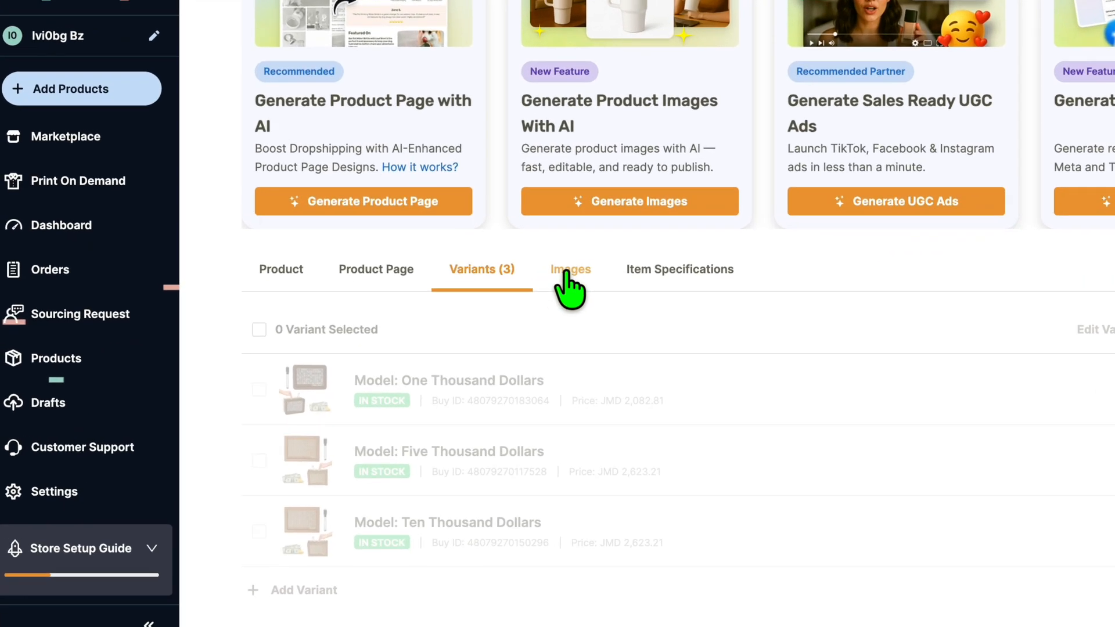
left_click(508, 314)
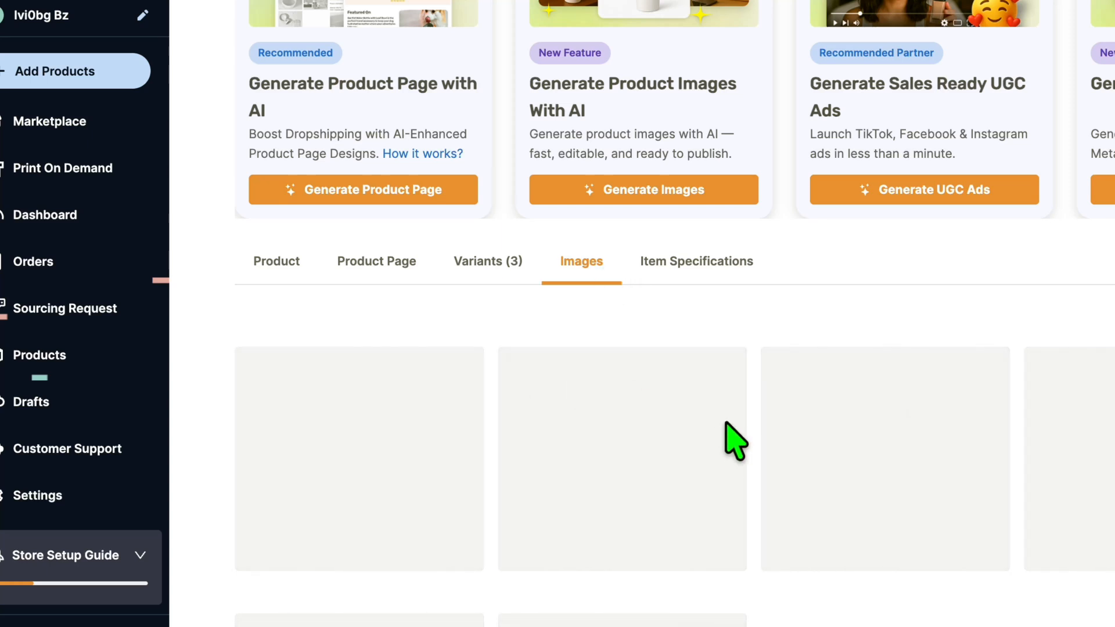
left_click(267, 258)
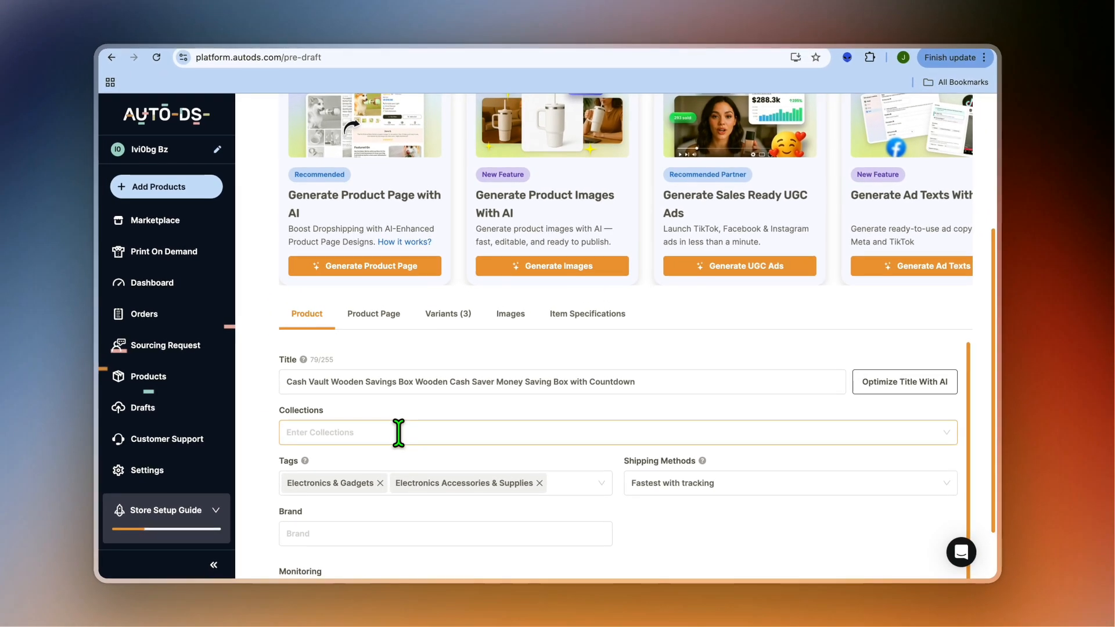
- View the AI tools offered for the draft, from product page and image generation to UGC ads and ad texts
scroll(398, 433, "up", 4)
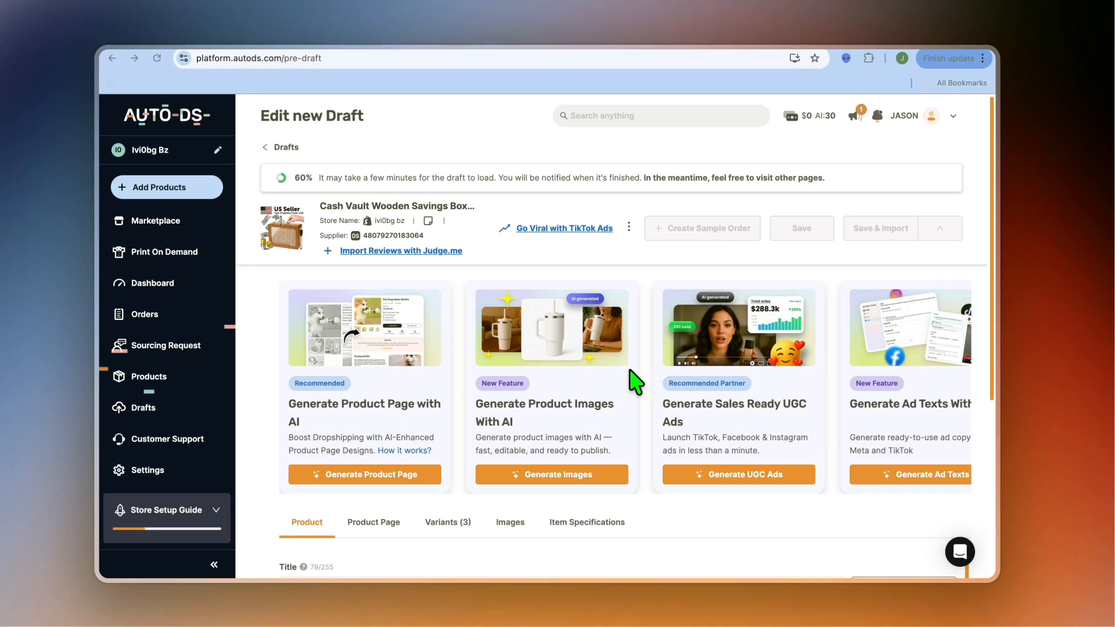
scroll(631, 371, "down", 2)
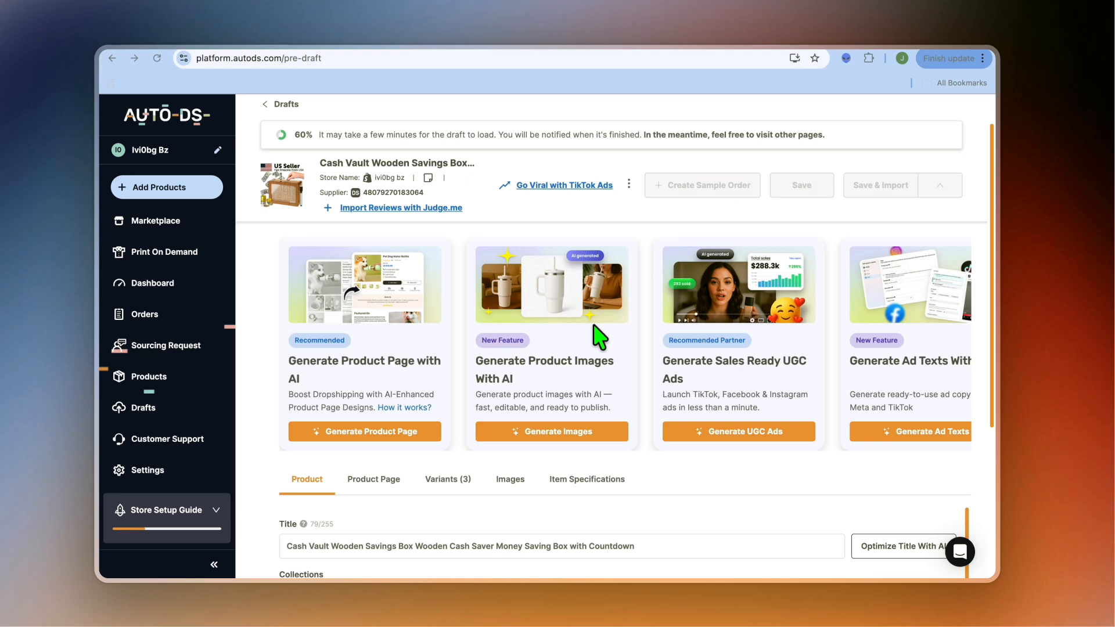
scroll(592, 334, "right", 3)
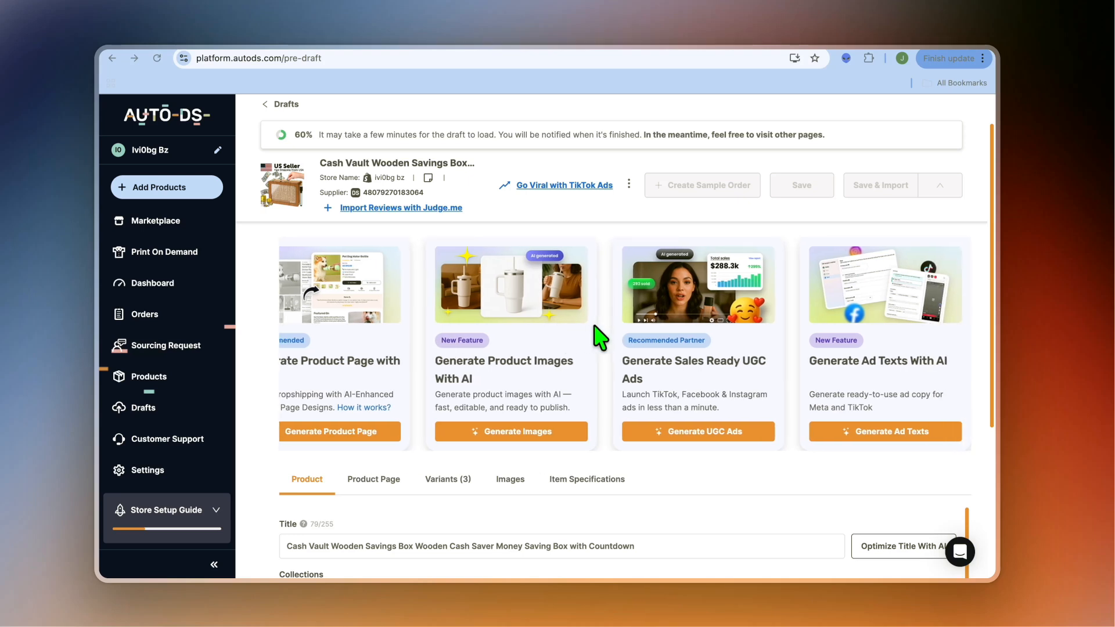
- Look back over the savings box draft, from its first AI tool to its title and collections fields
scroll(599, 335, "left", 3)
scroll(597, 332, "down", 2)
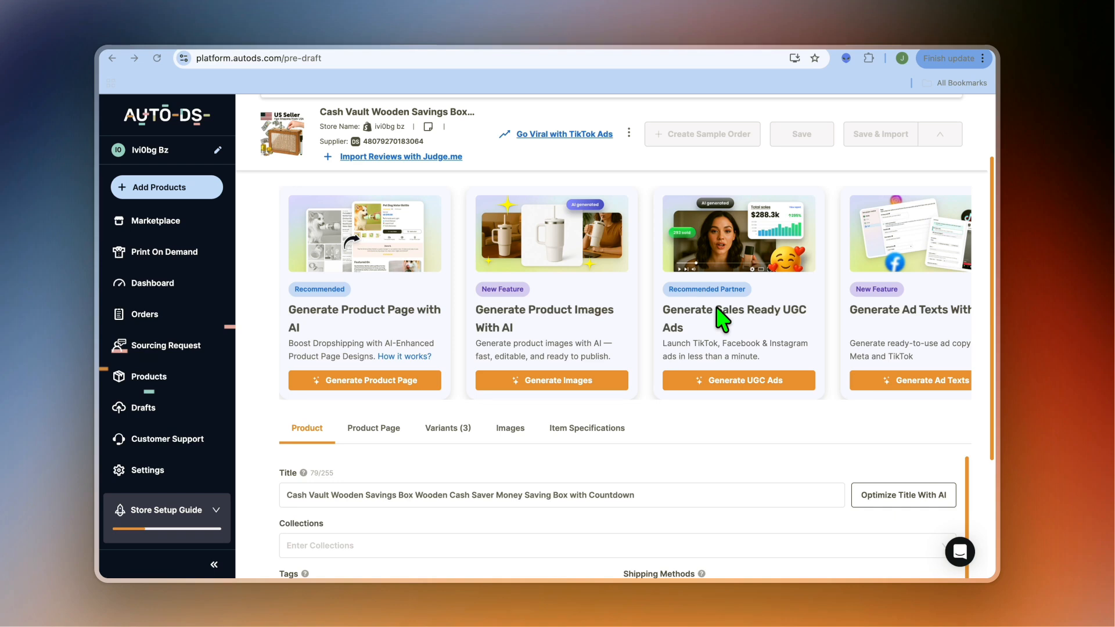
scroll(717, 308, "up", 3)
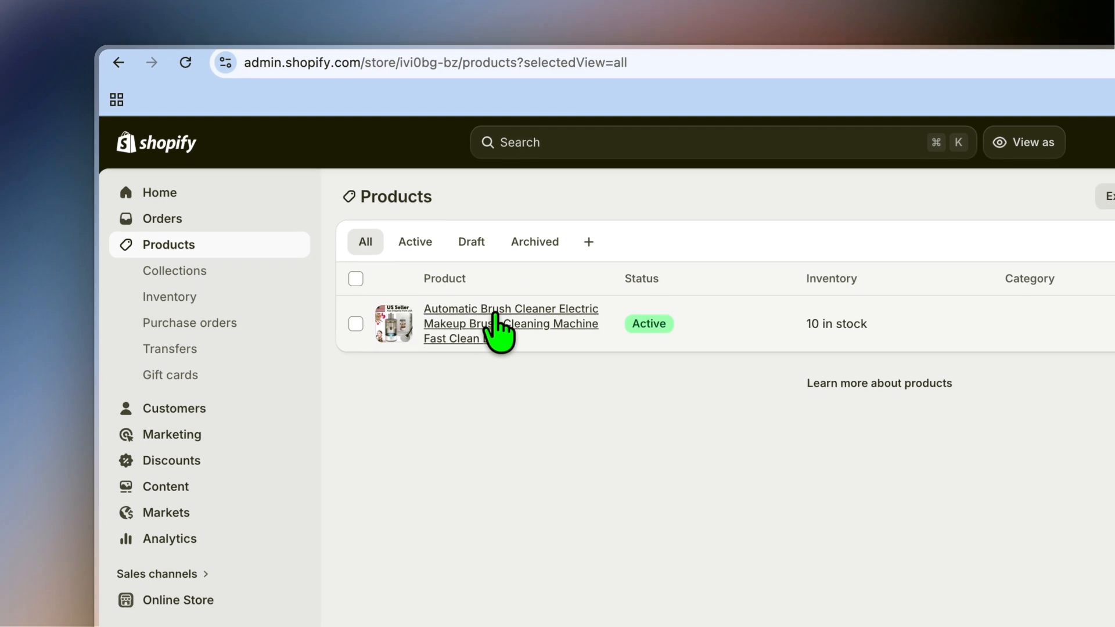
- In the Shopify admin, open the Automatic Brush Cleaner product and preview it in the online store
left_click(365, 229)
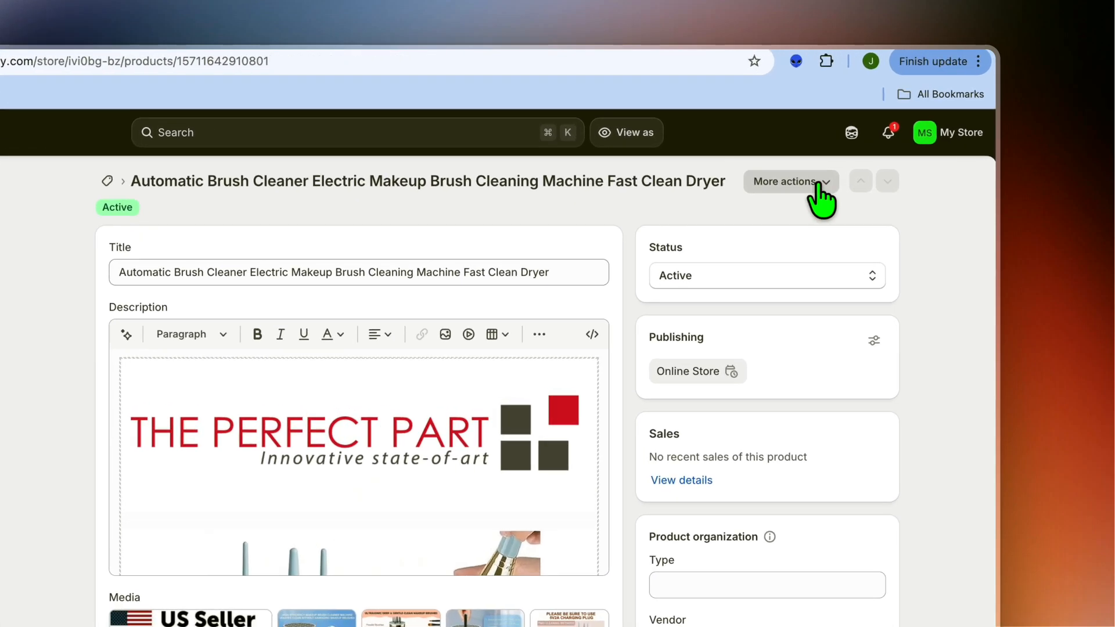
left_click(842, 148)
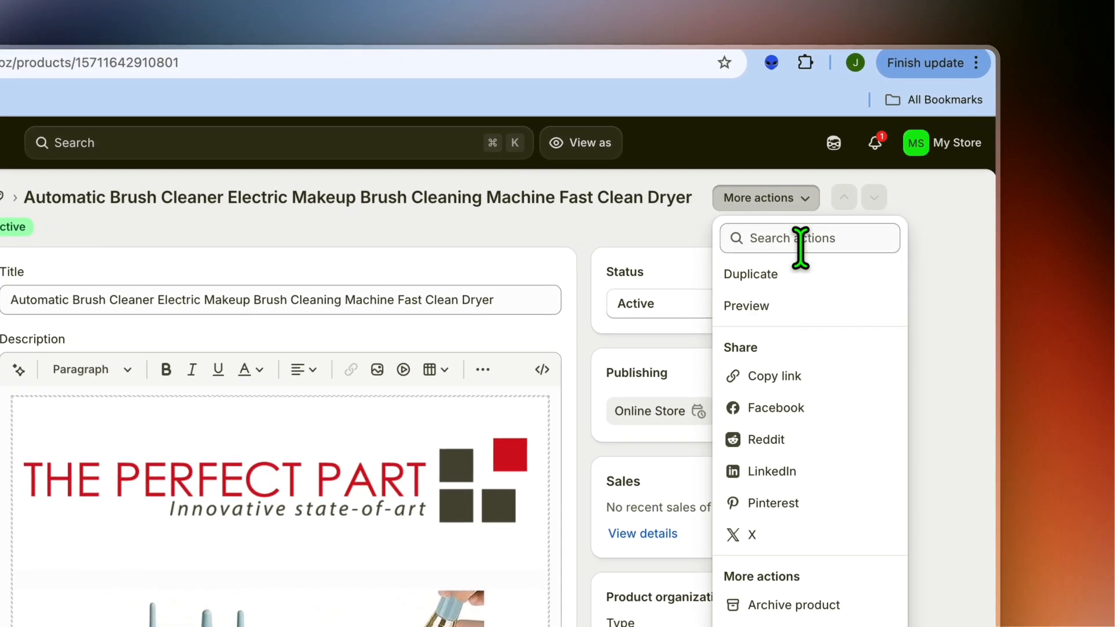
left_click(802, 306)
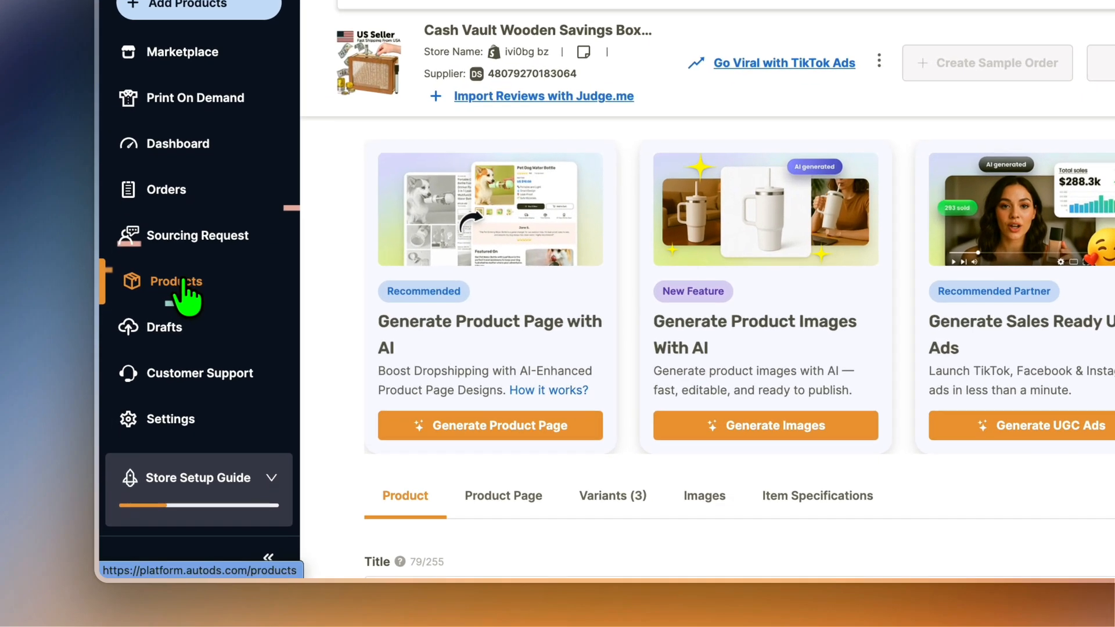
- Switch back to AutoDS and check the imported brush cleaner's stock and buy and sell prices in the product list
left_click(153, 378)
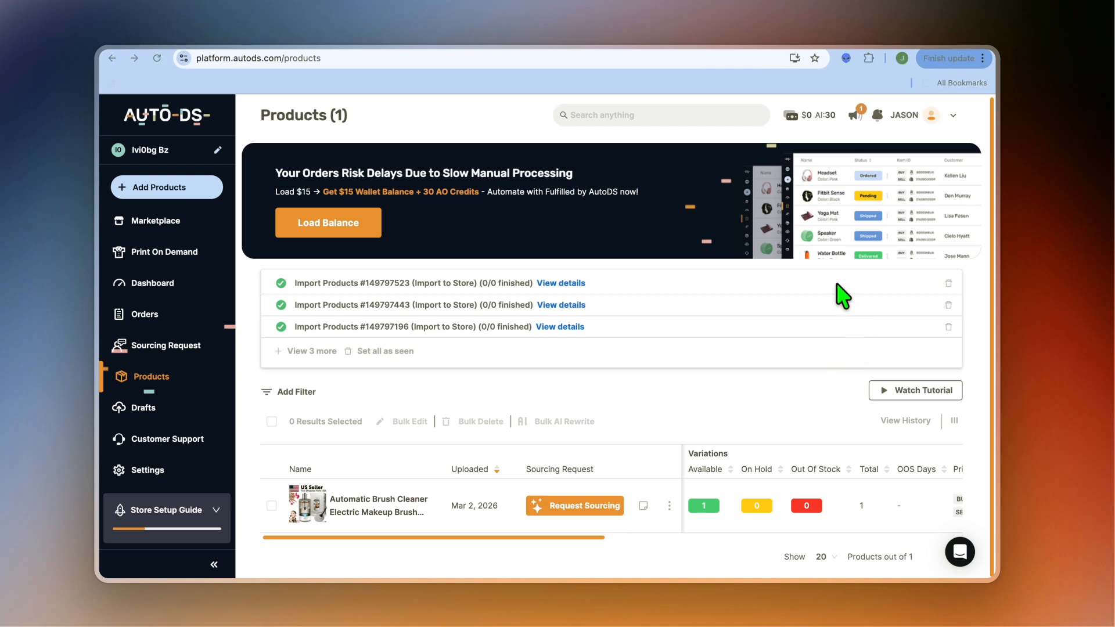
scroll(802, 511, "right", 1)
scroll(802, 509, "right", 3)
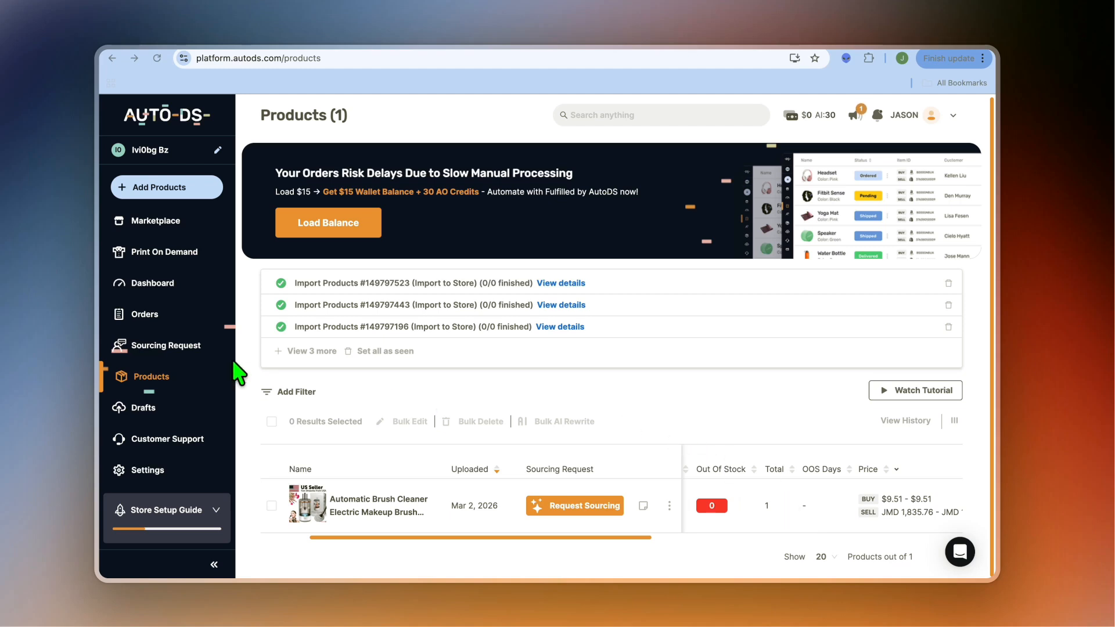
- View the store's orders page and the available ways of adding products
left_click(158, 316)
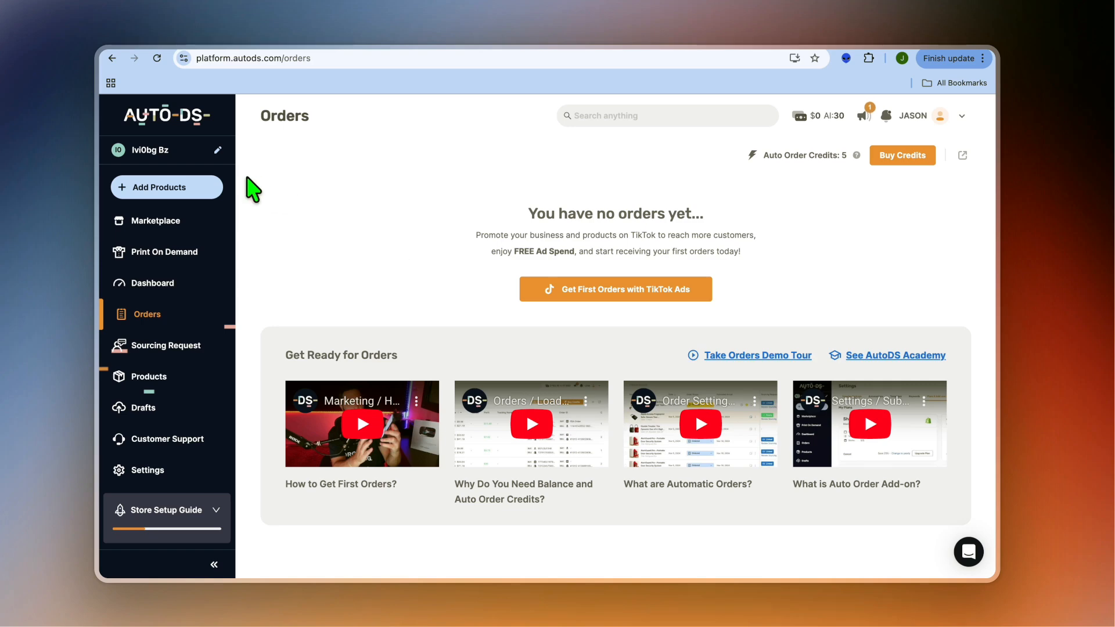
left_click(186, 186)
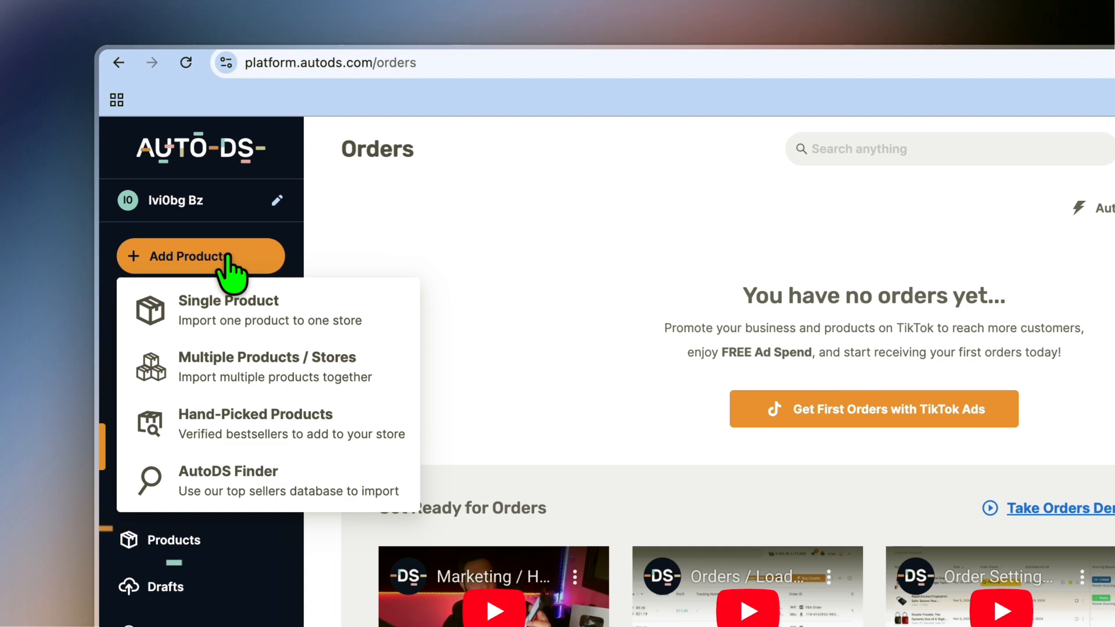
left_click(549, 411)
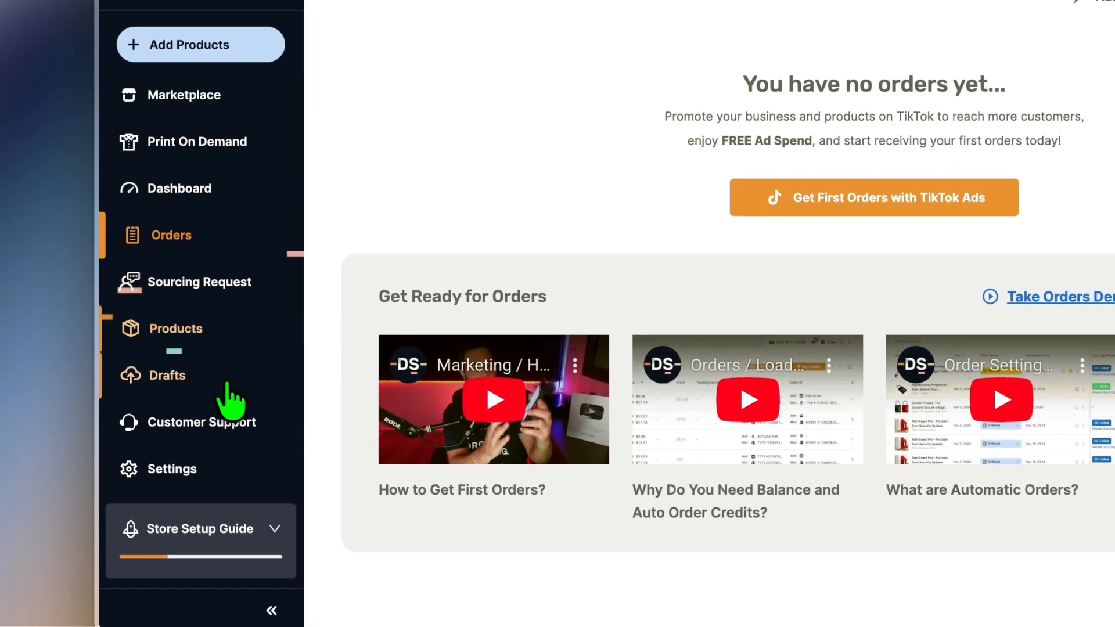
- View the Print On Demand catalogue and the store's Dashboard statistics
left_click(223, 146)
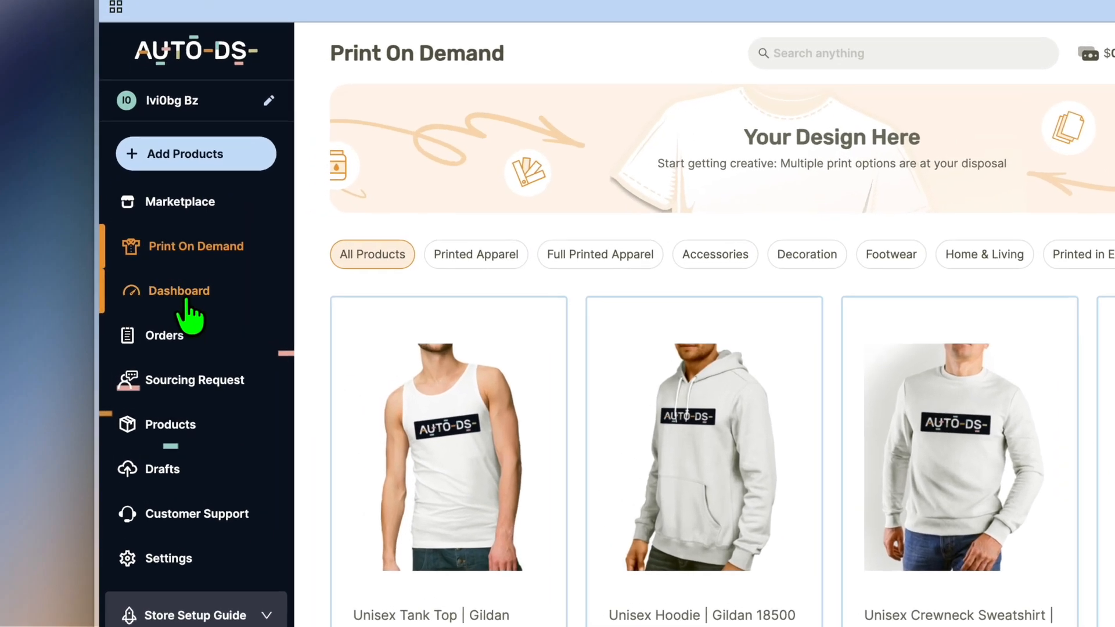
left_click(157, 285)
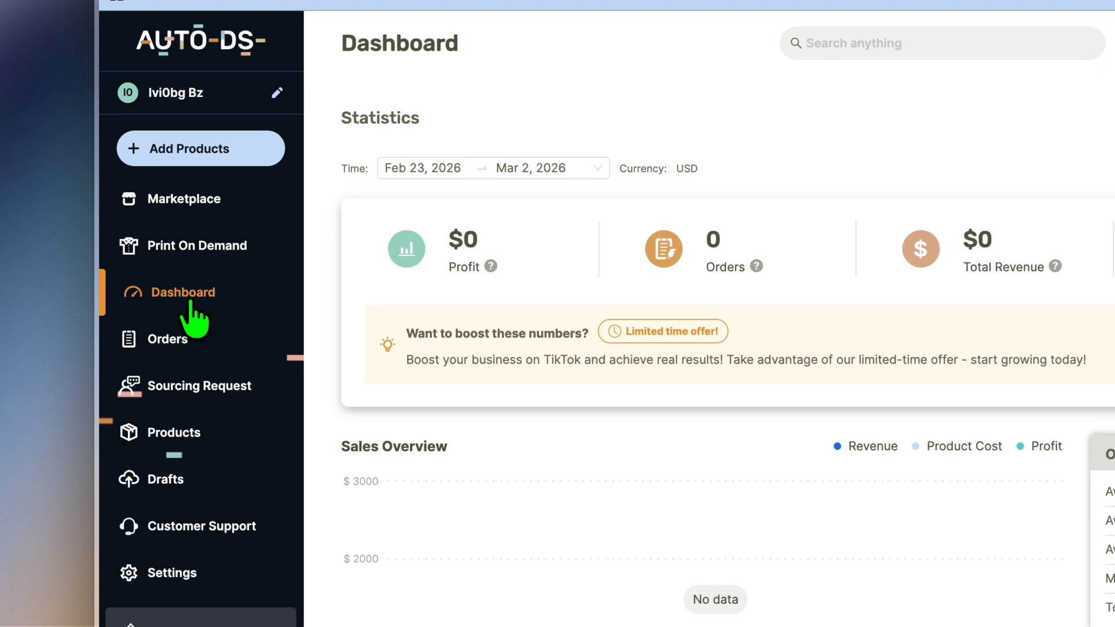